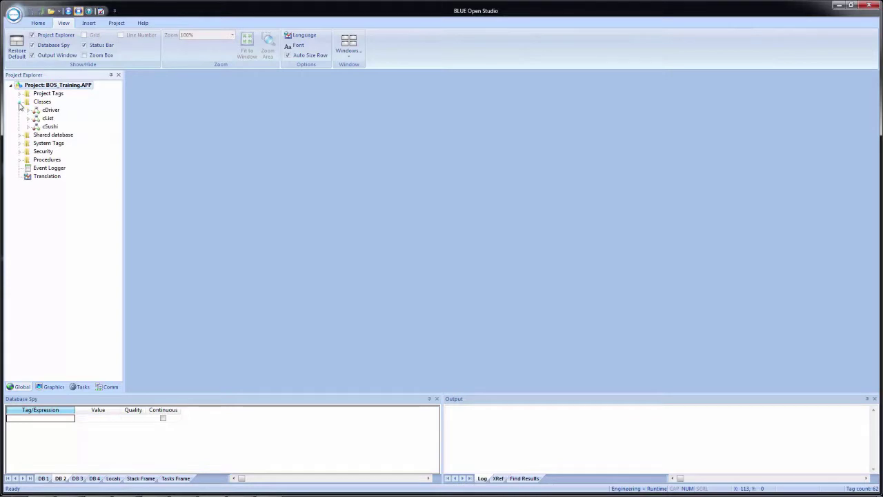
Add an Integer member named Conn in the cDriver class datasheet, then close the class sheet
left_click(27, 110)
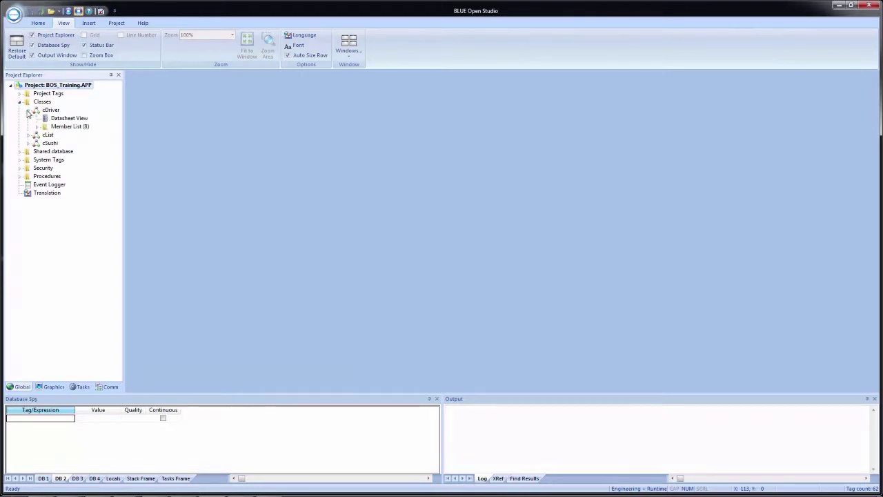
double_click(67, 118)
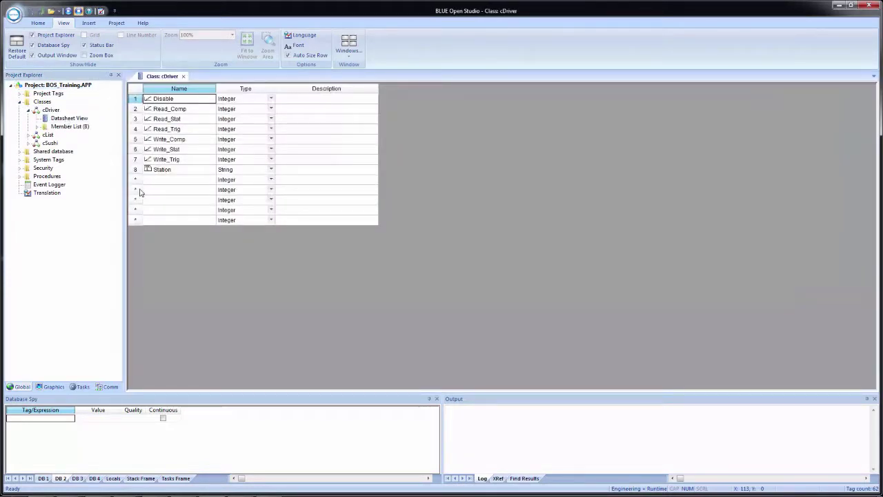
left_click(151, 183)
type("Conn")
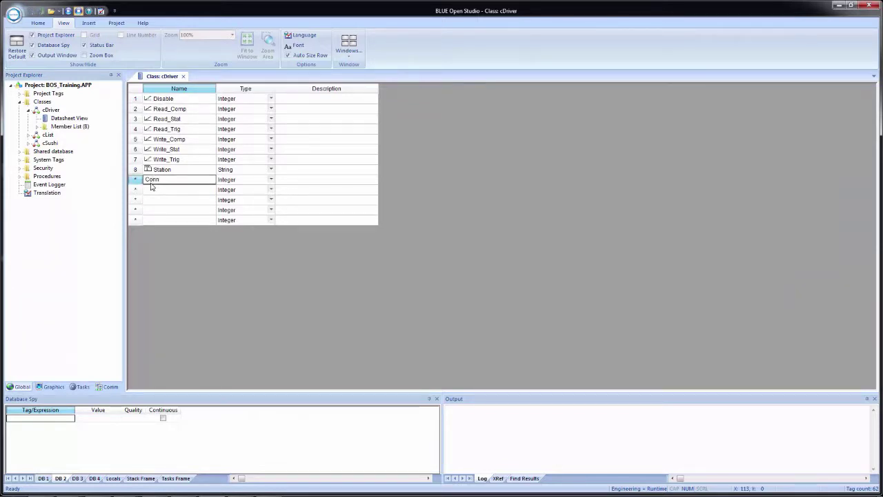
key("Tab")
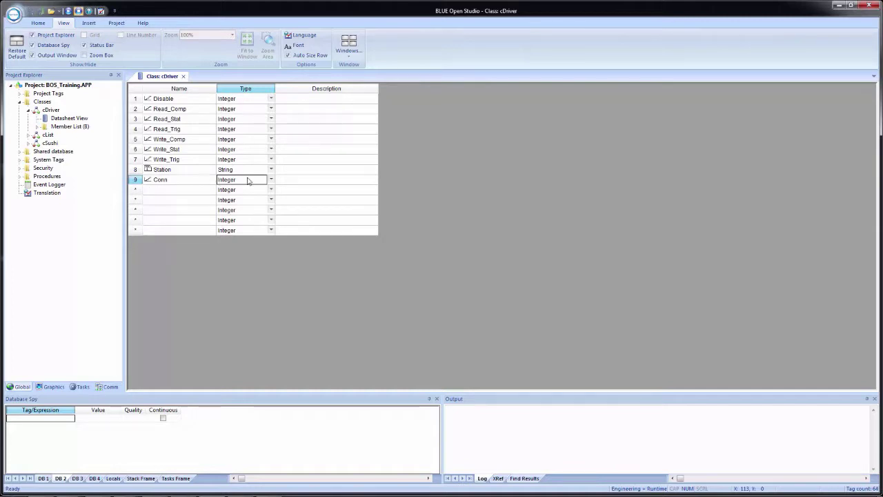
left_click(184, 76)
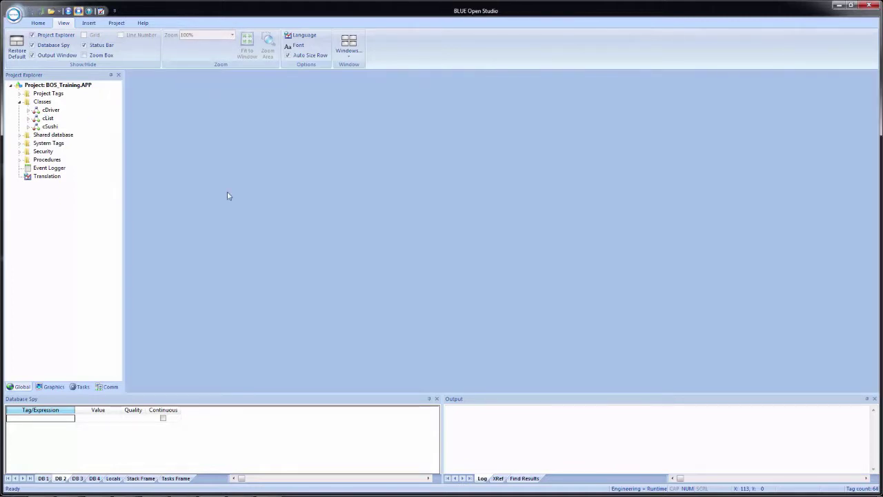
Add project tag DDE_Kep with type cDriver and scope Local, then close the Project Tags sheet
double_click(39, 94)
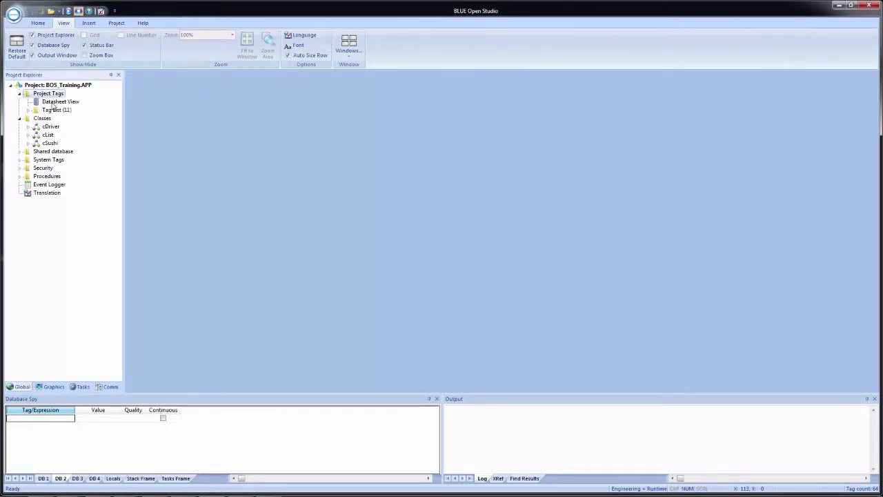
double_click(53, 103)
left_click(158, 222)
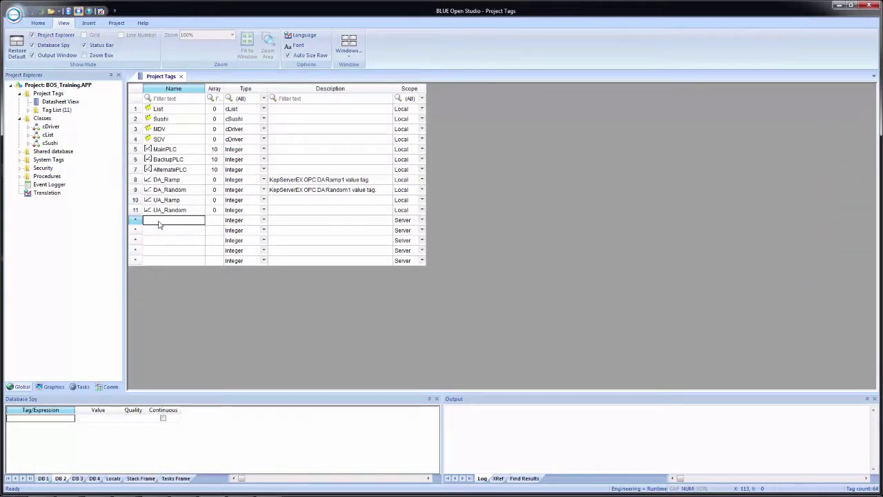
type("DDE_Kep")
key("Return")
left_click(260, 221)
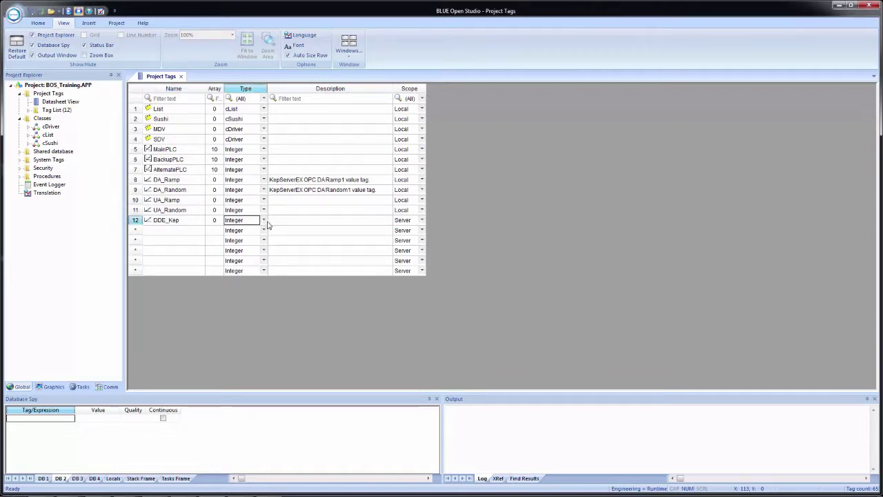
left_click(264, 220)
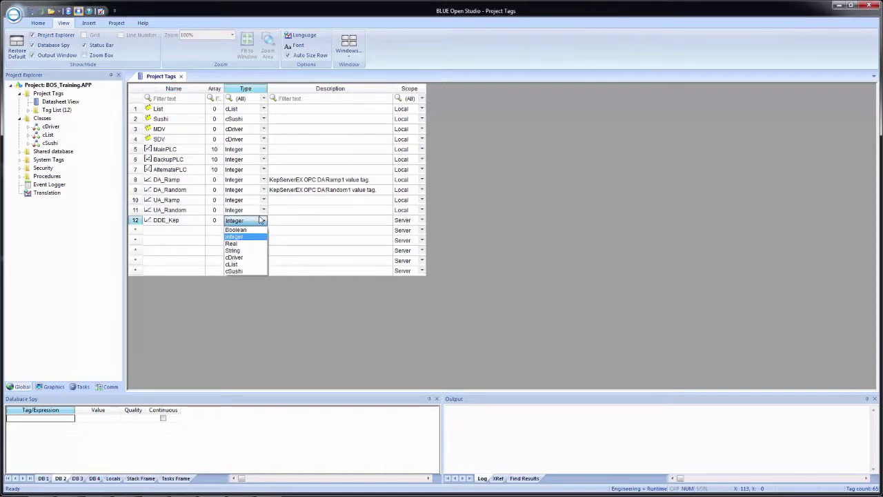
left_click(254, 257)
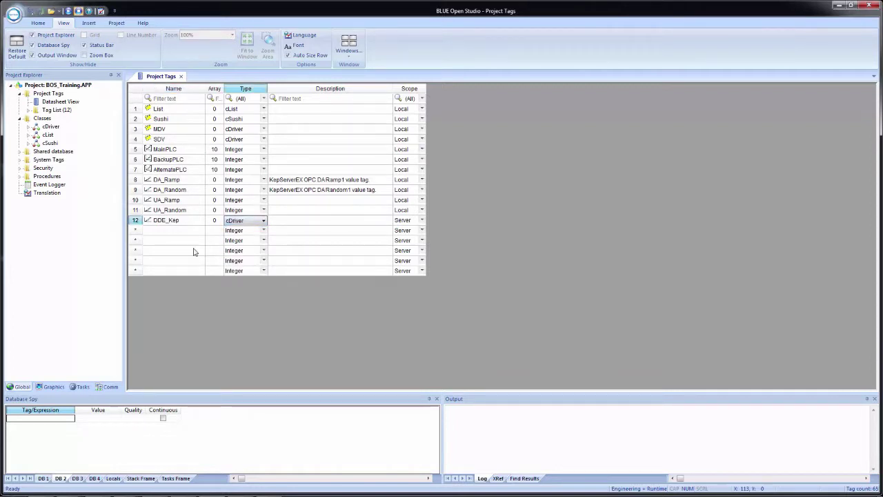
left_click(420, 221)
left_click(421, 221)
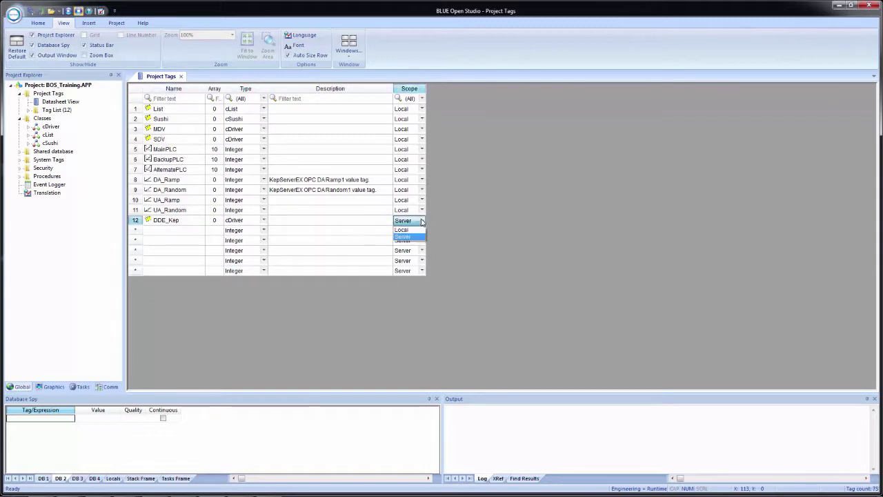
left_click(402, 228)
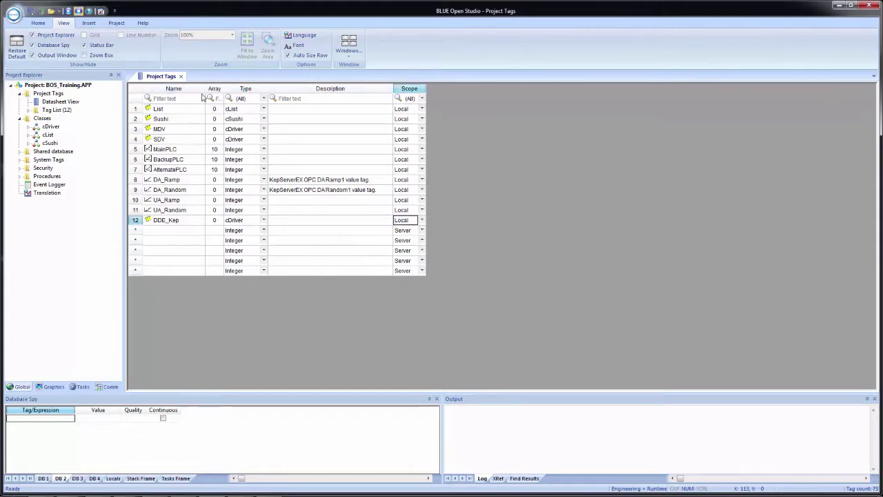
left_click(181, 76)
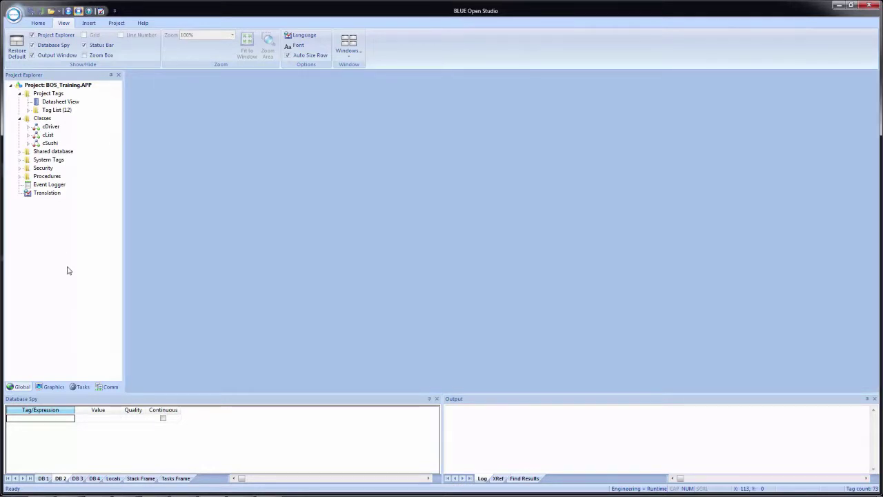
Insert a new DDE client sheet, DDECL001.DCL, from the DDE folder in the Comm tree
left_click(108, 387)
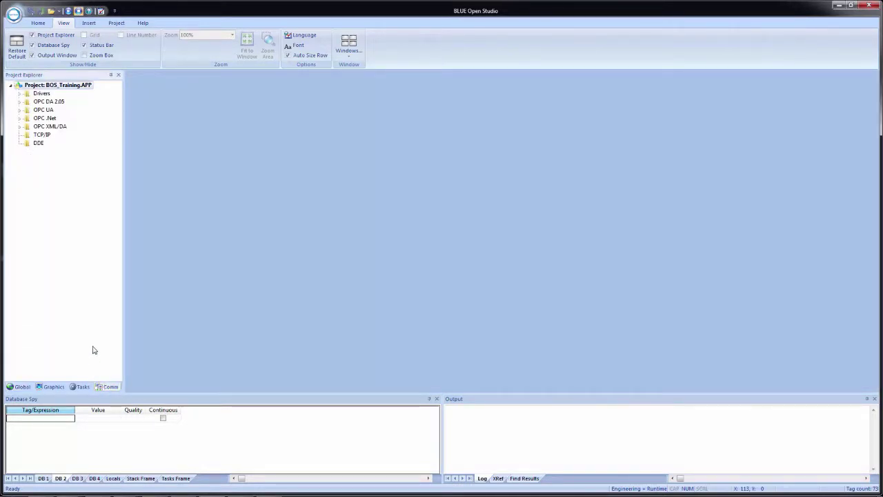
right_click(40, 144)
left_click(55, 151)
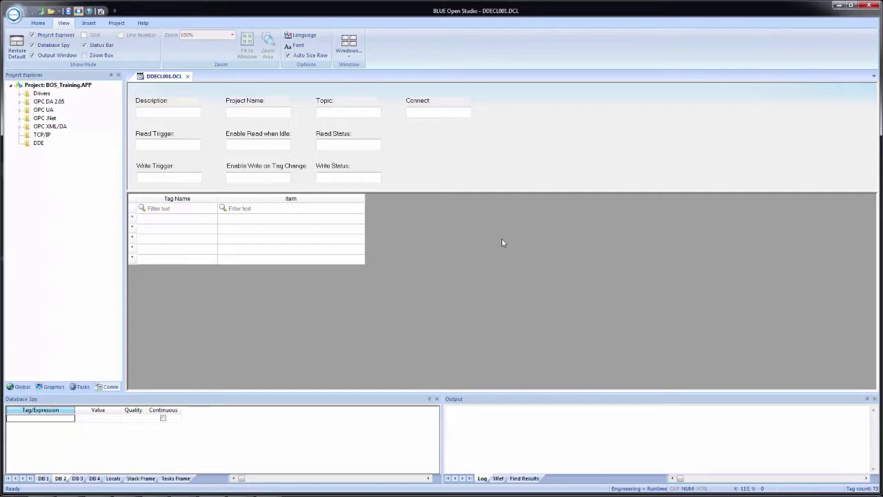
Enter description Training DDE KepServerEX, project name kepdde and topic _ddedata
left_click(185, 112)
type("Training DDE KepServer")
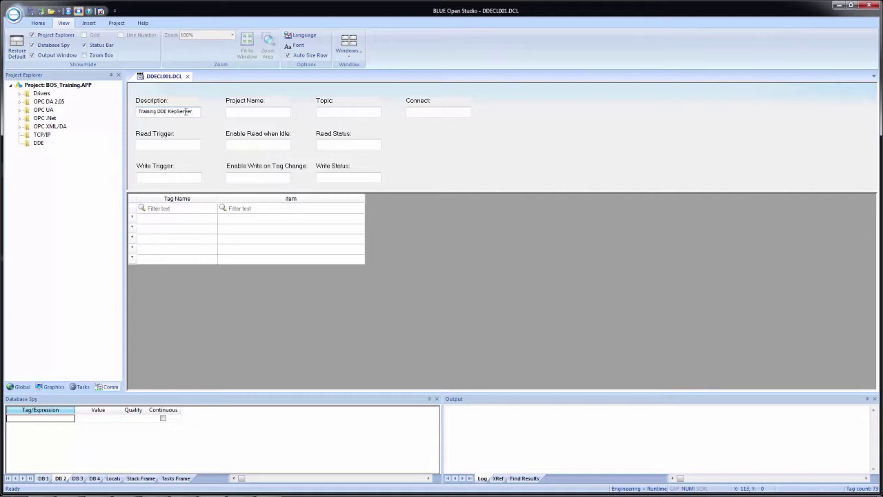
type("EX")
right_click(242, 110)
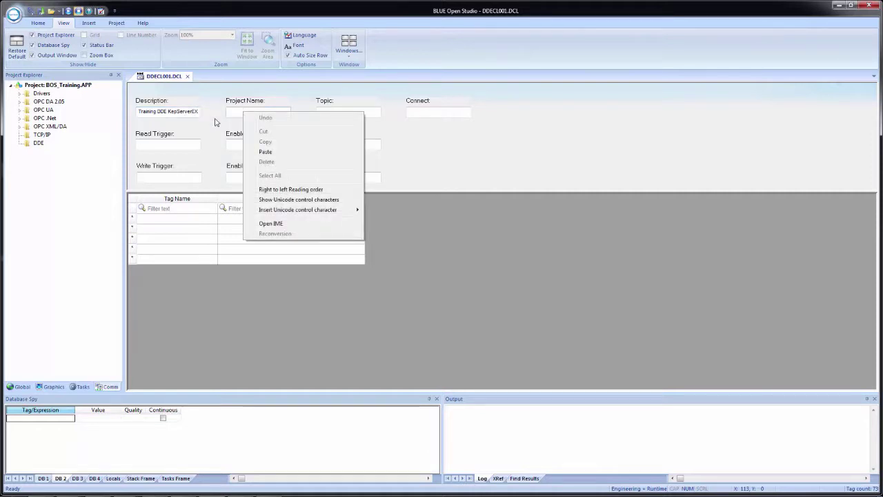
left_click(233, 111)
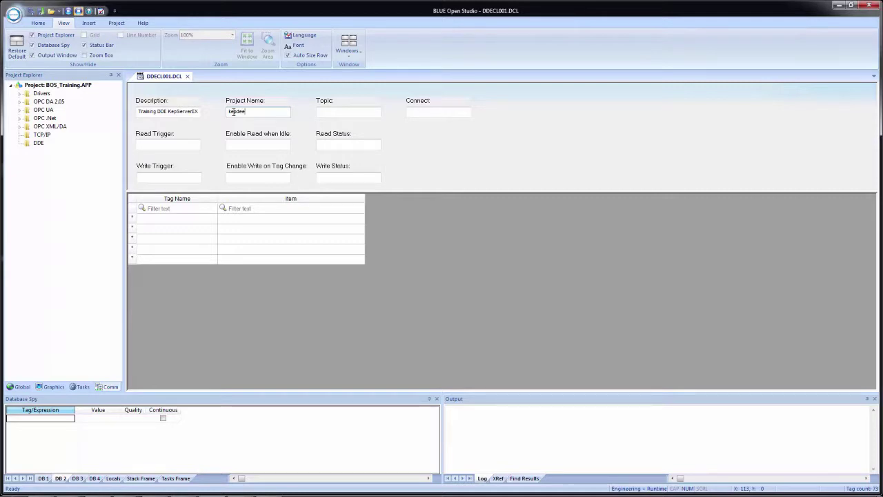
type("de_ddedata")
Open the Insert Tag finder for the sheet's Connect field
key("Tab")
right_click(430, 112)
left_click(458, 117)
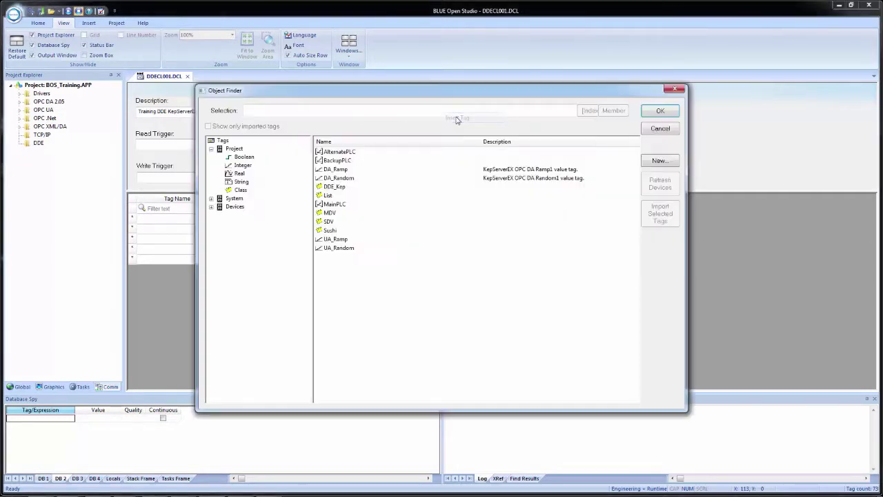
Choose DDE_Kep's Conn member in Object Finder as the Connect tag
left_click(338, 188)
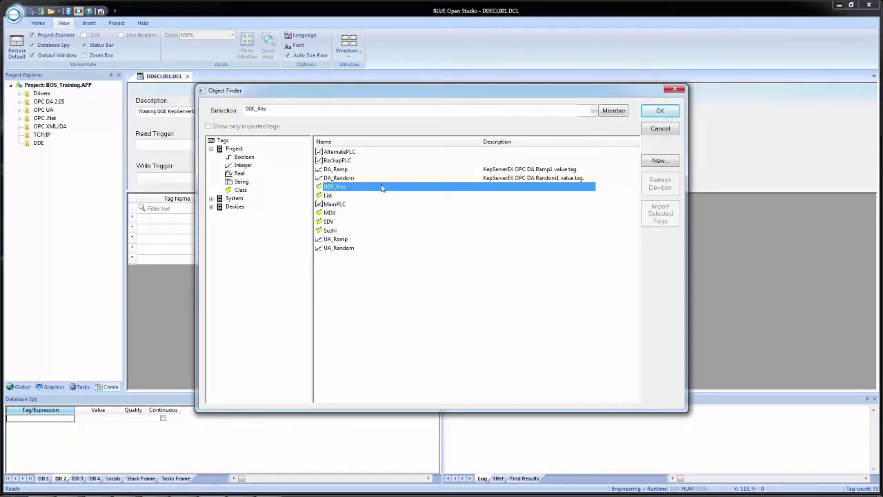
left_click(614, 110)
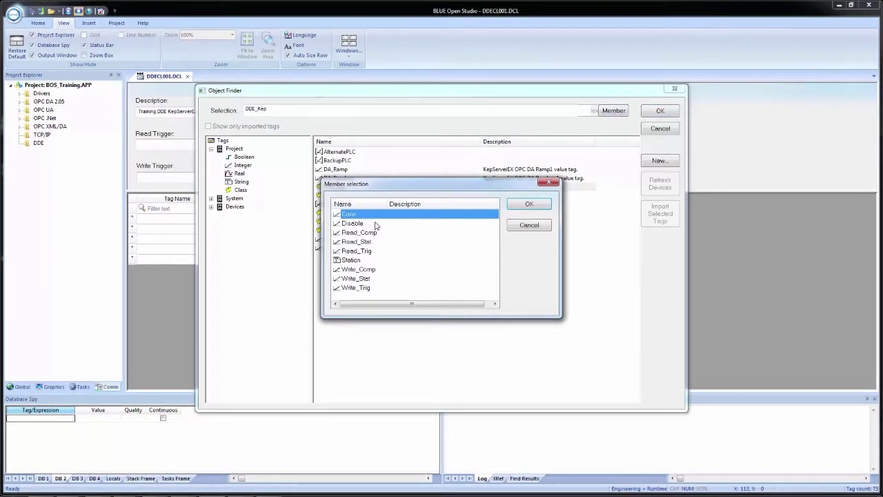
left_click(521, 205)
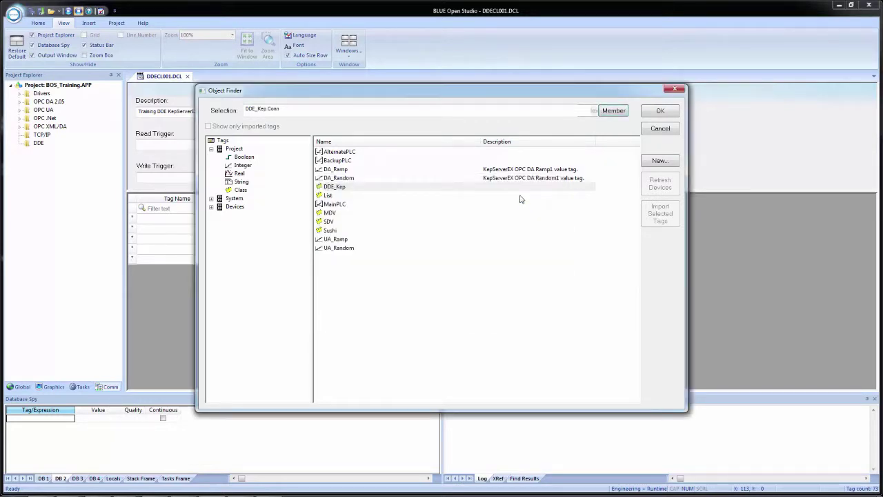
left_click(660, 110)
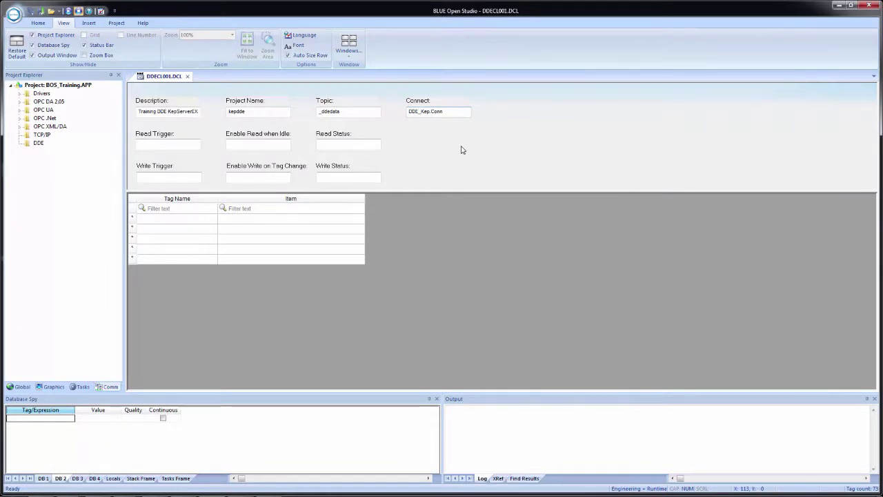
Set Enable Read when Idle to 1 and pick DDE_Kep.Read_Stat as the Read Status tag
left_click(232, 147)
type("1")
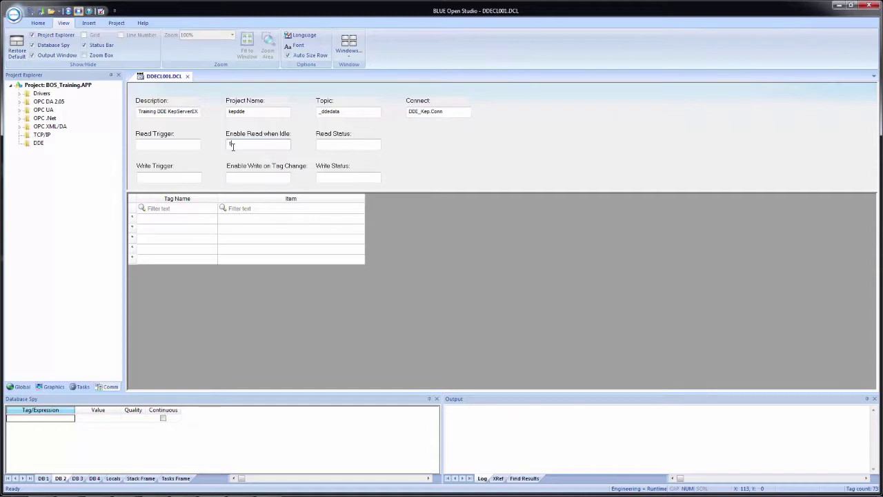
left_click(348, 143)
right_click(348, 144)
left_click(363, 151)
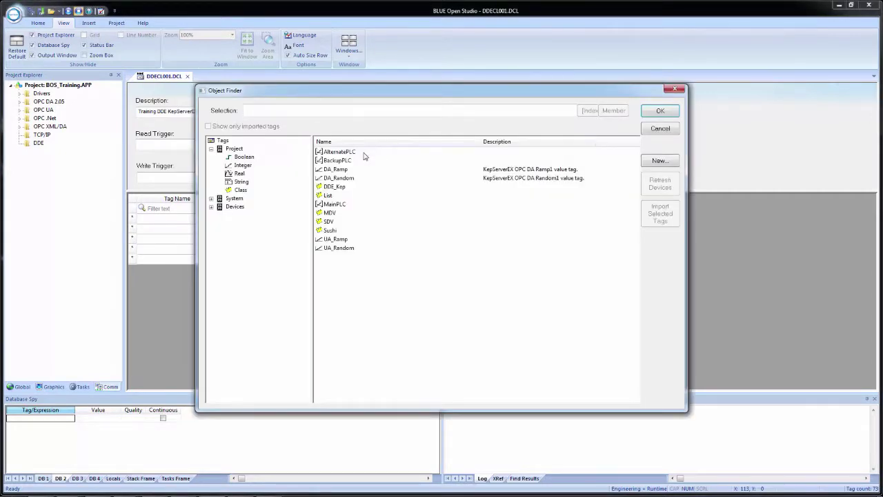
left_click(335, 187)
left_click(614, 110)
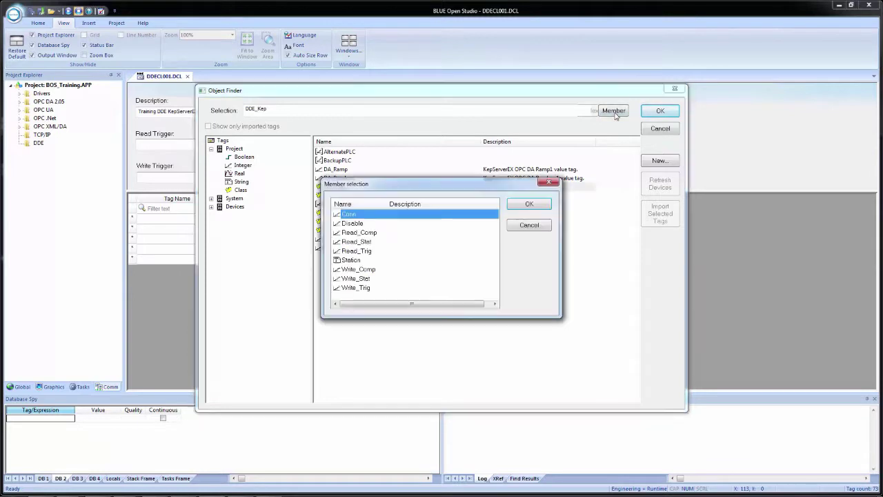
left_click(354, 243)
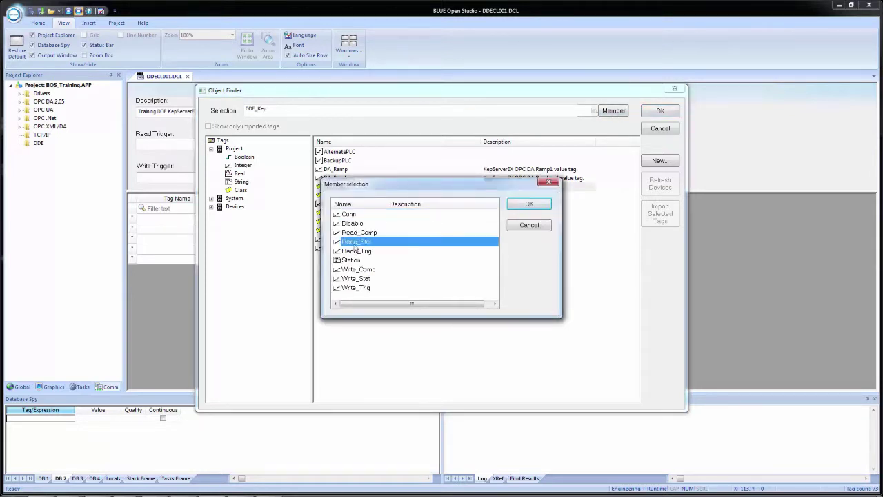
left_click(529, 205)
left_click(662, 112)
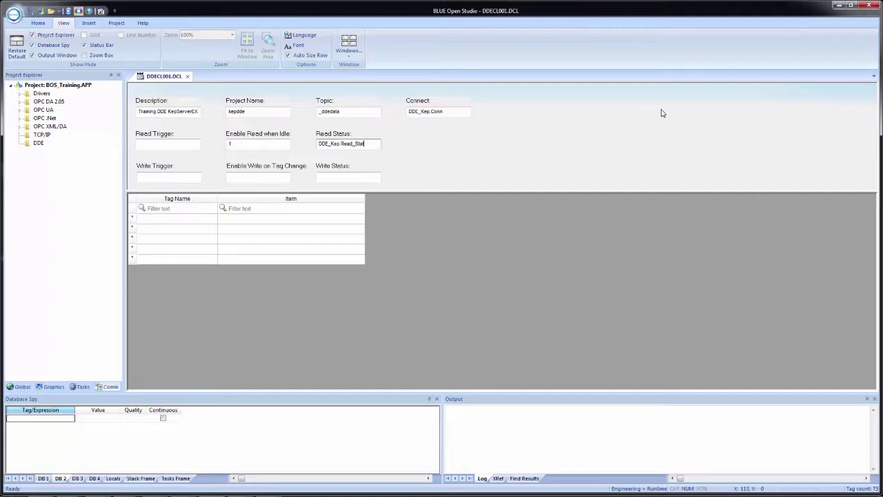
Enter DDE_Ramp in row 1's Tag Name and create it as a Local tag
left_click(179, 220)
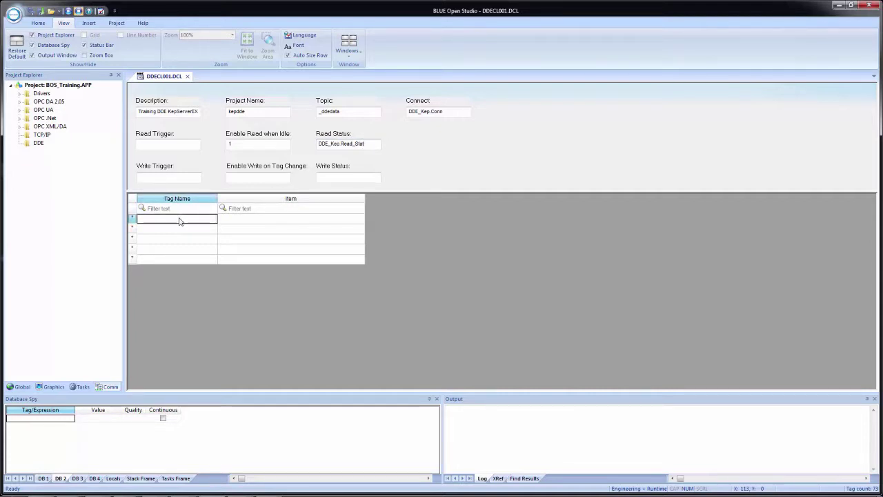
type("DDE_Ramp")
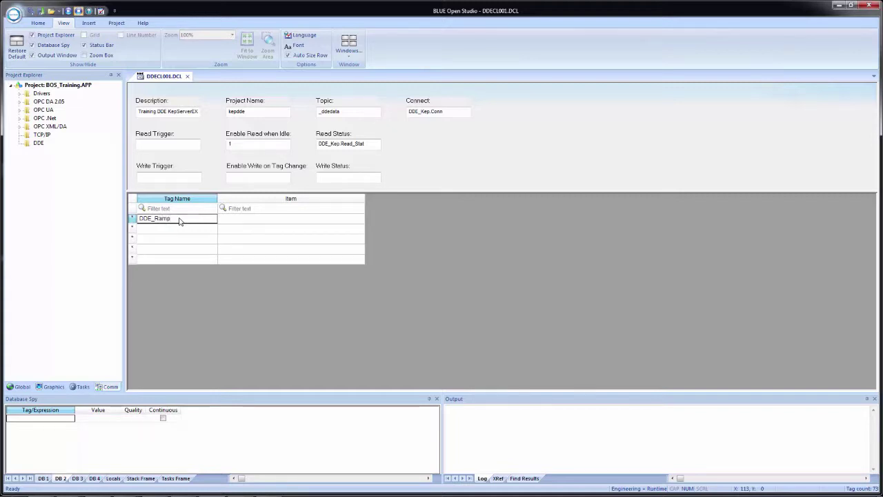
key("Tab")
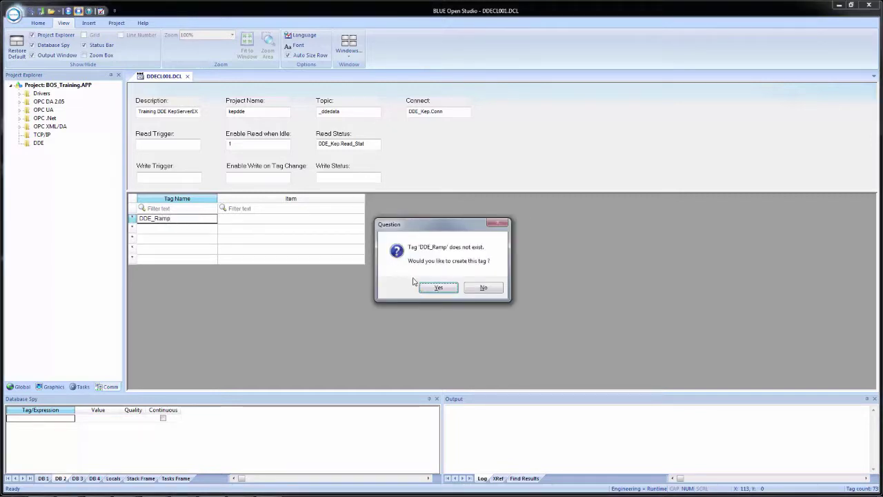
left_click(432, 289)
left_click(435, 272)
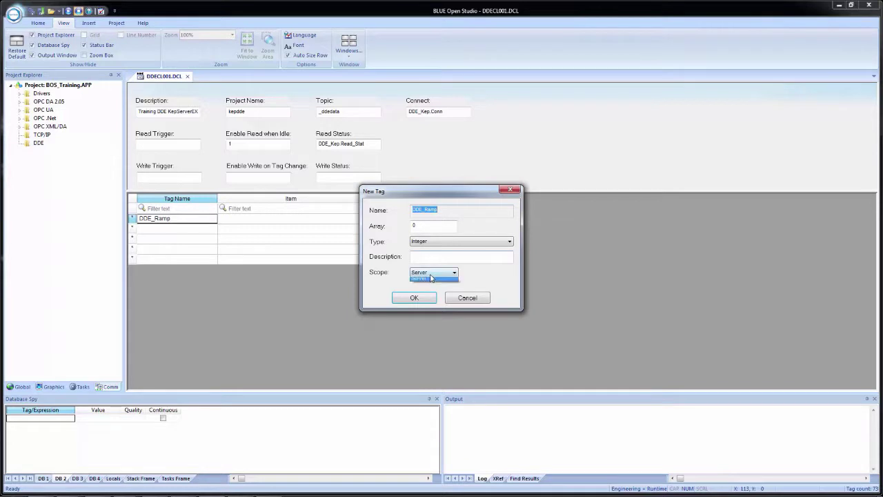
left_click(422, 284)
left_click(415, 299)
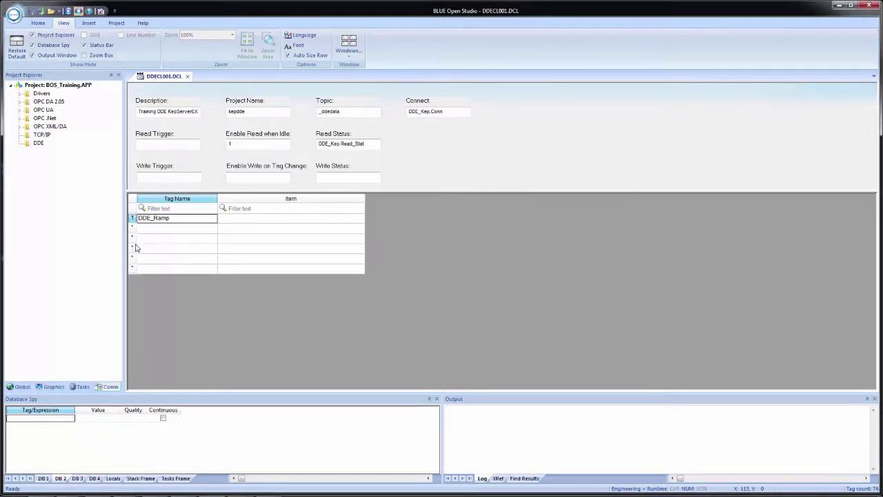
Enter DDE_Random in row 2's Tag Name, create it as Local, and select row 1's Item cell
left_click(147, 232)
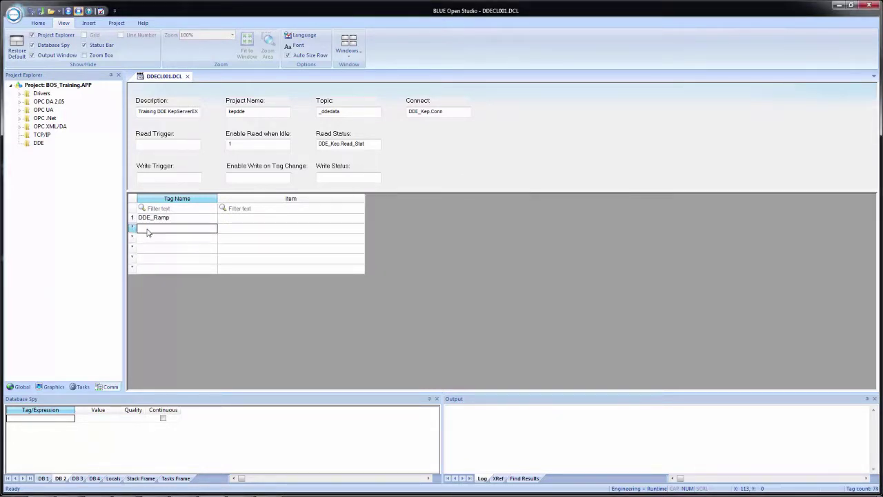
type("DDE_Random")
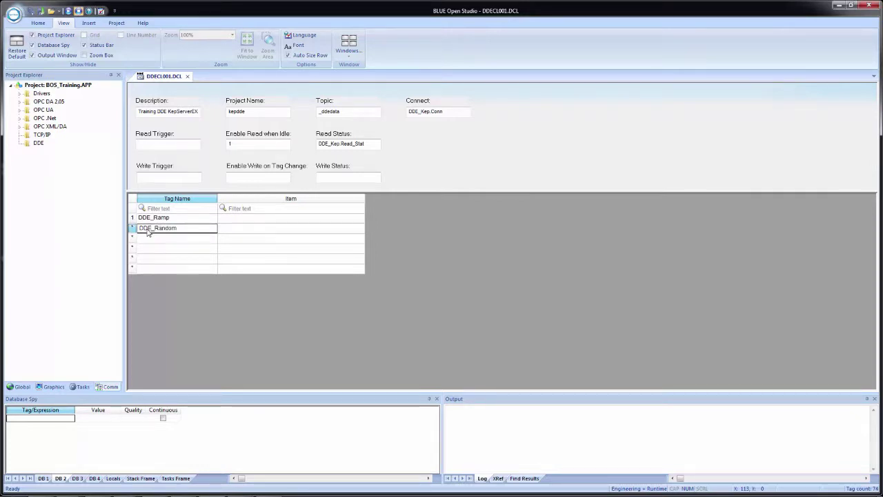
key("Return")
left_click(431, 290)
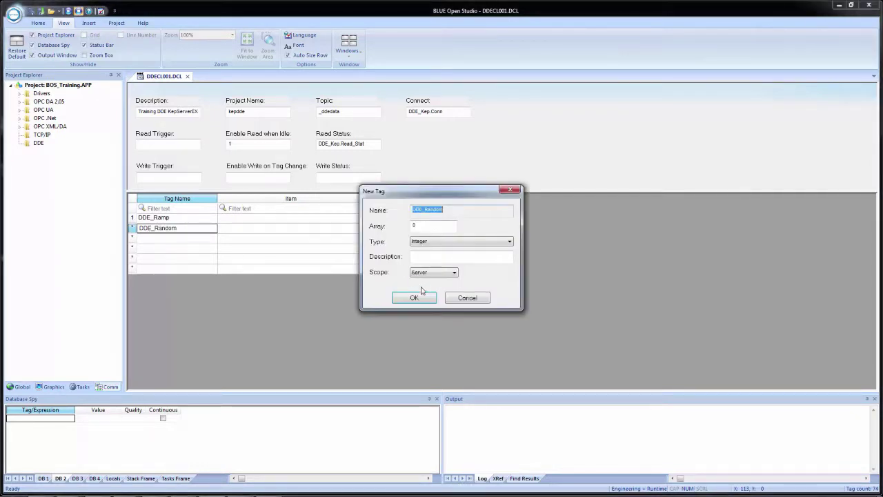
left_click(433, 272)
left_click(422, 289)
left_click(413, 298)
left_click(256, 221)
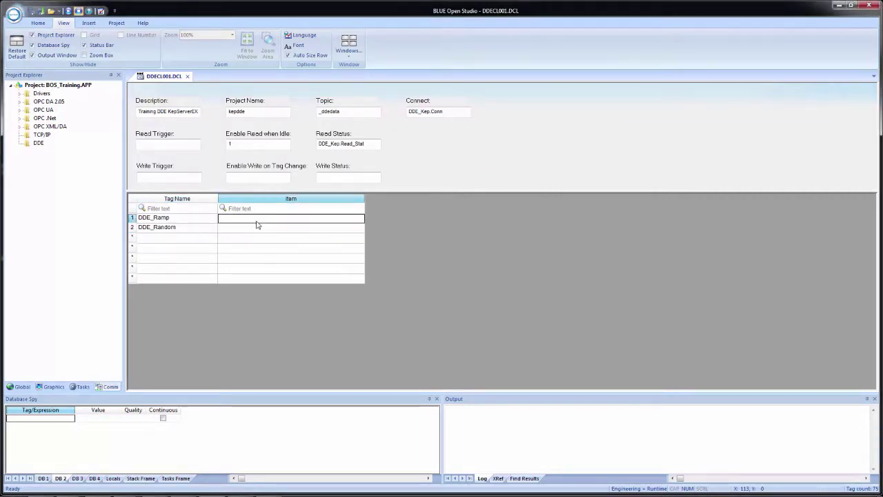
right_click(256, 222)
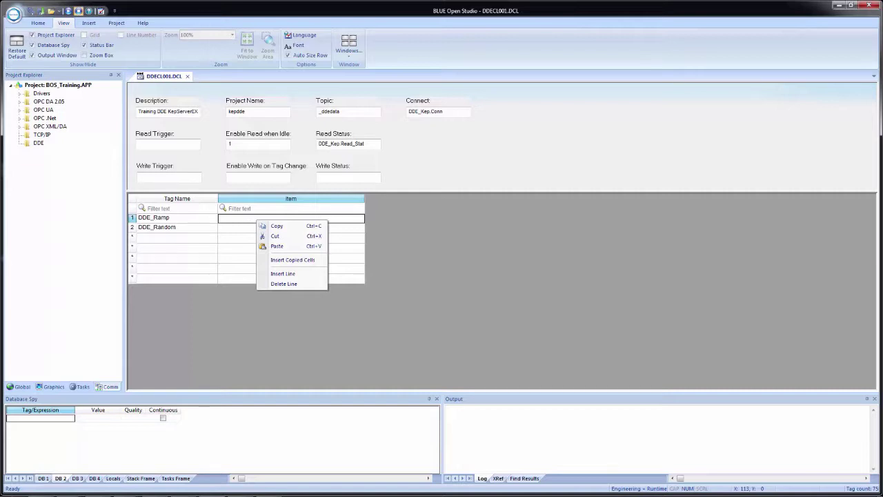
key("Escape")
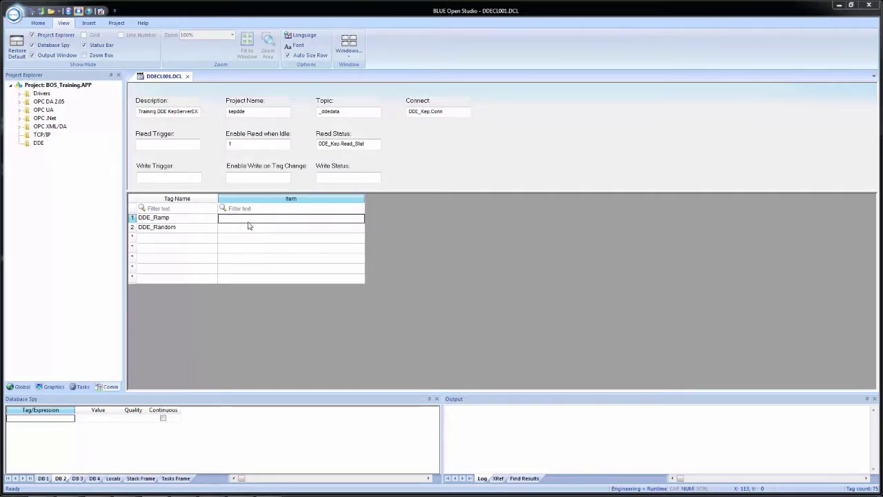
Paste the Simulation Examples Functions Ramp1 and Random1 item paths into rows 1 and 2
type("Simulation Examples.Functions.Ramp1 Simulation Examples.Functions.Random1")
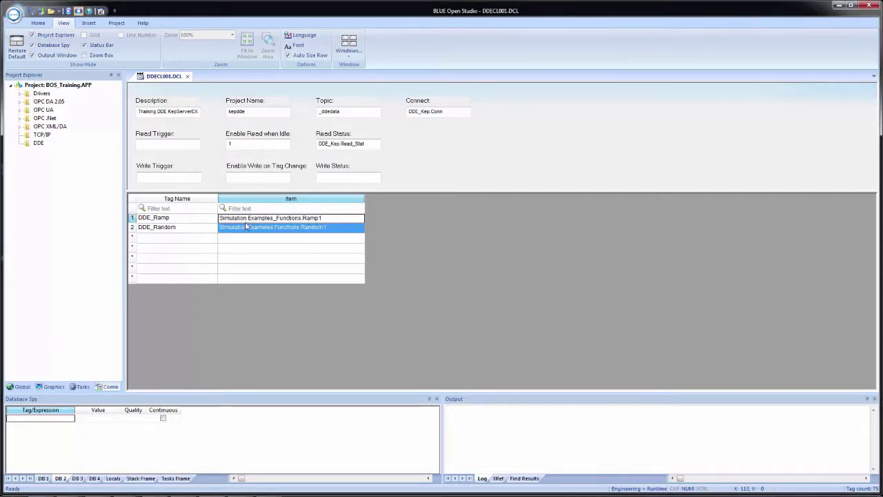
left_click(251, 242)
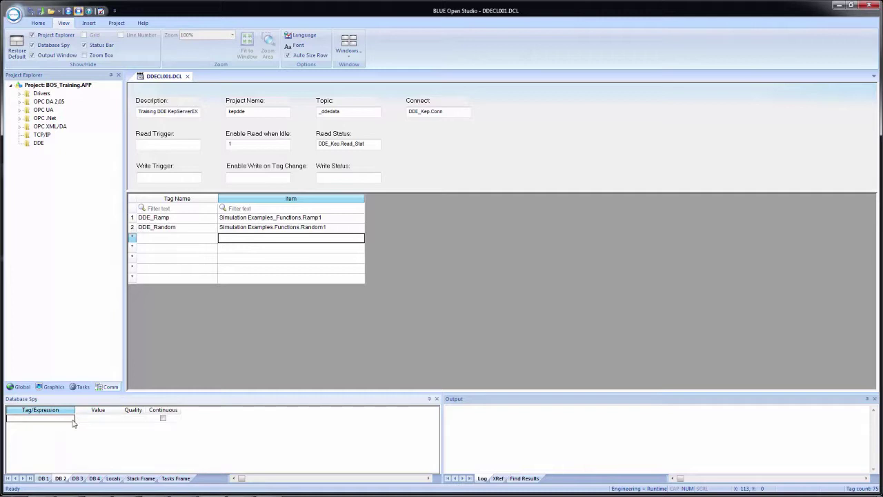
Add DDE_Kep.Conn and DDE_Kep.Read_Stat to the Database Spy watch list
left_click(448, 111)
key("ctrl+c")
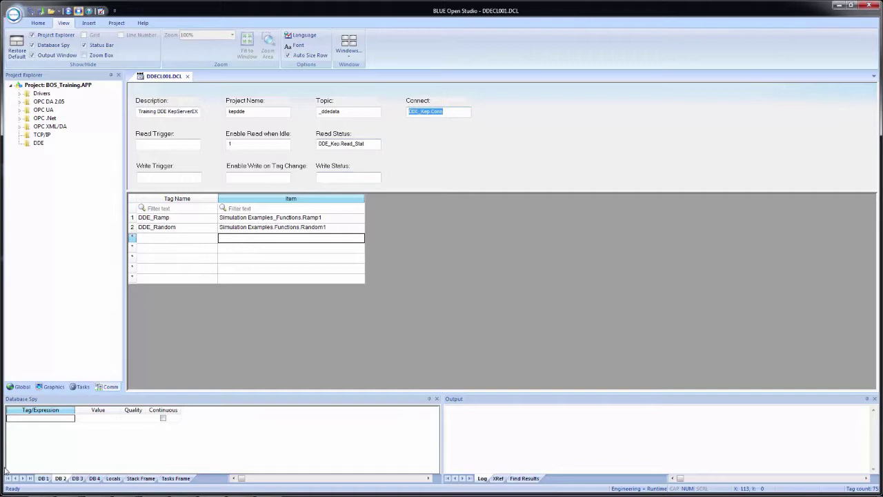
left_click(65, 419)
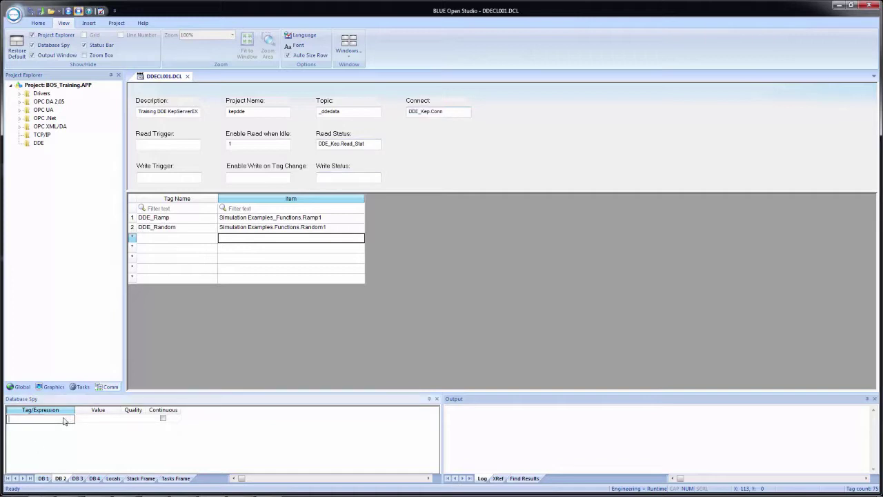
key("ctrl+v")
key("Return")
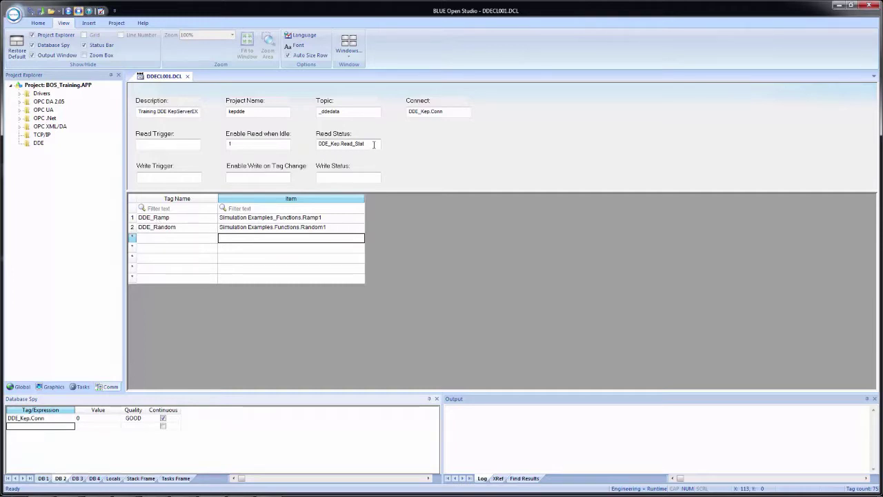
double_click(351, 145)
left_click_drag(341, 143, 38, 427)
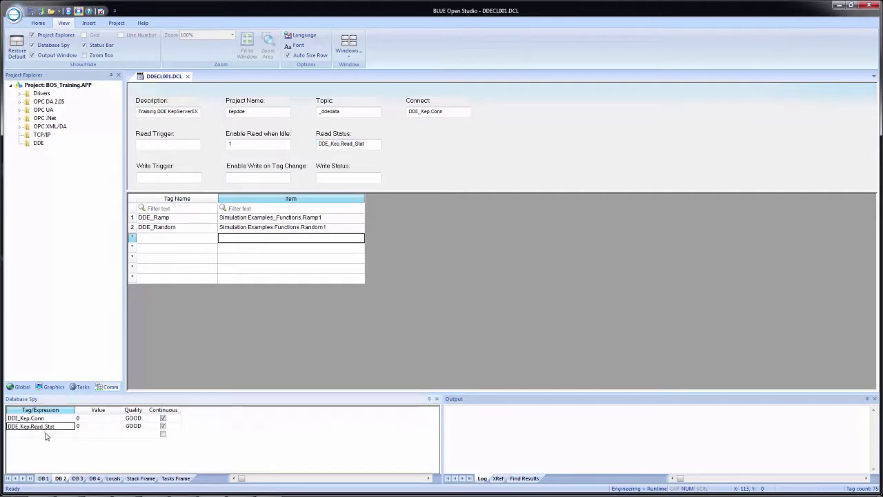
Paste DDE_Ramp and DDE_Random into the Database Spy watch list
left_click(166, 227)
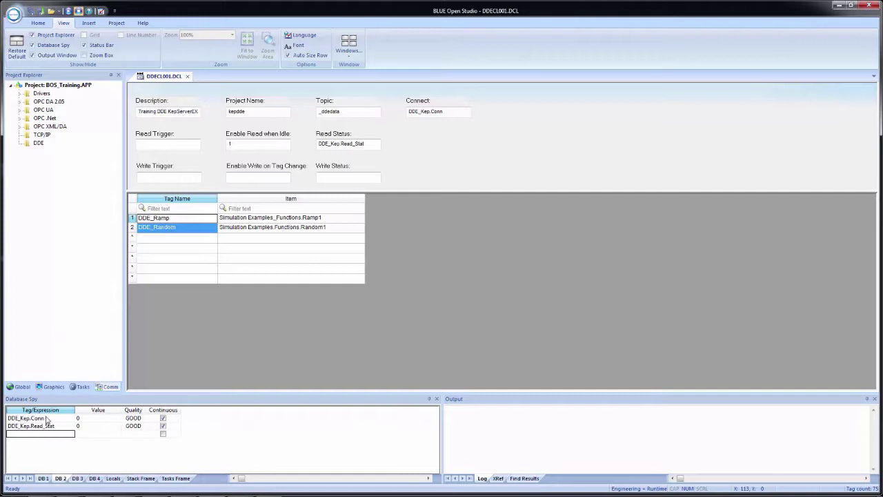
left_click(30, 440)
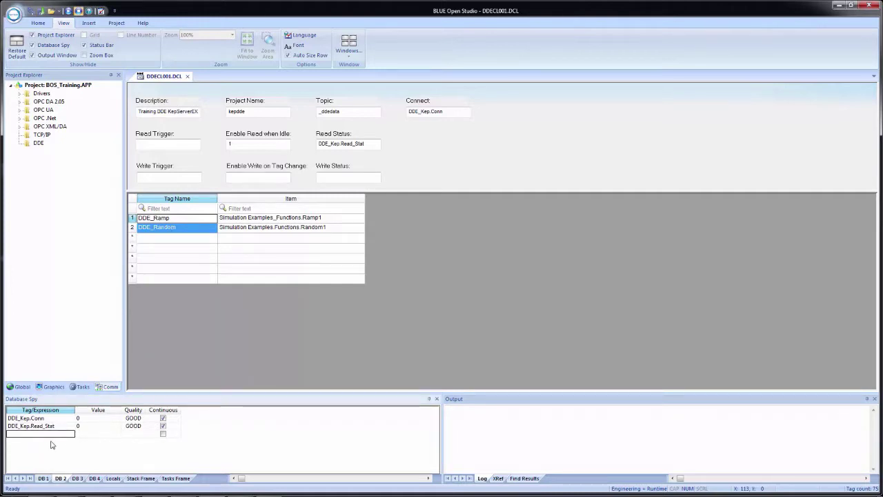
type("DDE_Ramp DDE_Random")
left_click(88, 451)
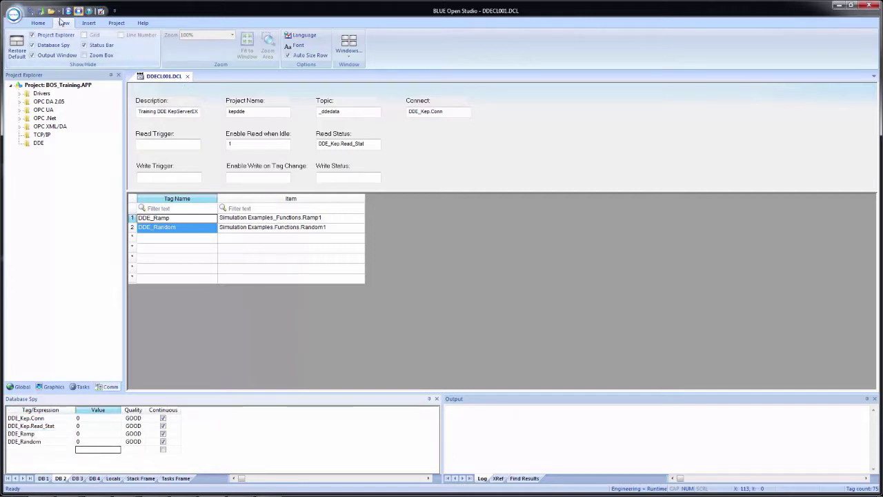
Save the DDE sheet as sheet number 1 and select it under the DDE folder
left_click(32, 11)
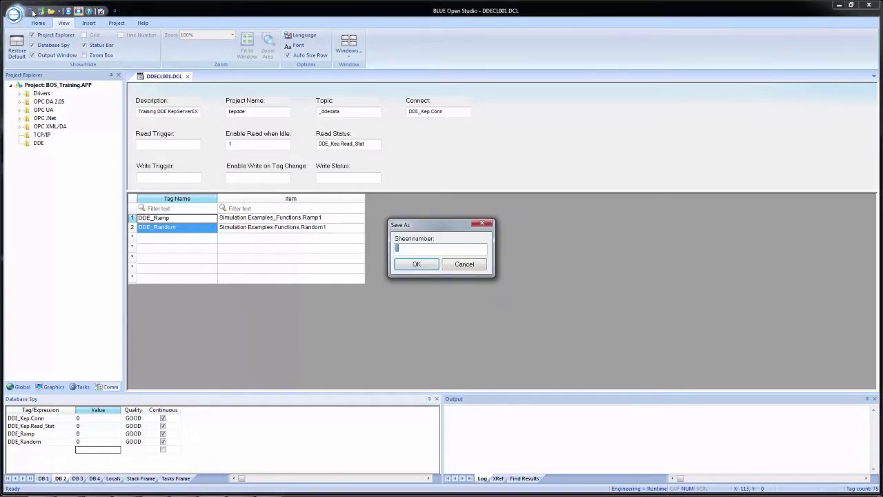
left_click(408, 265)
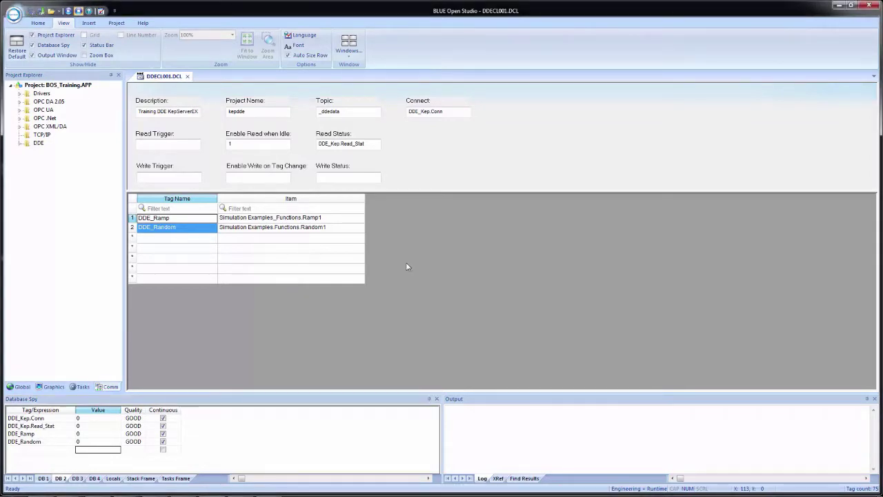
left_click(19, 144)
left_click(62, 152)
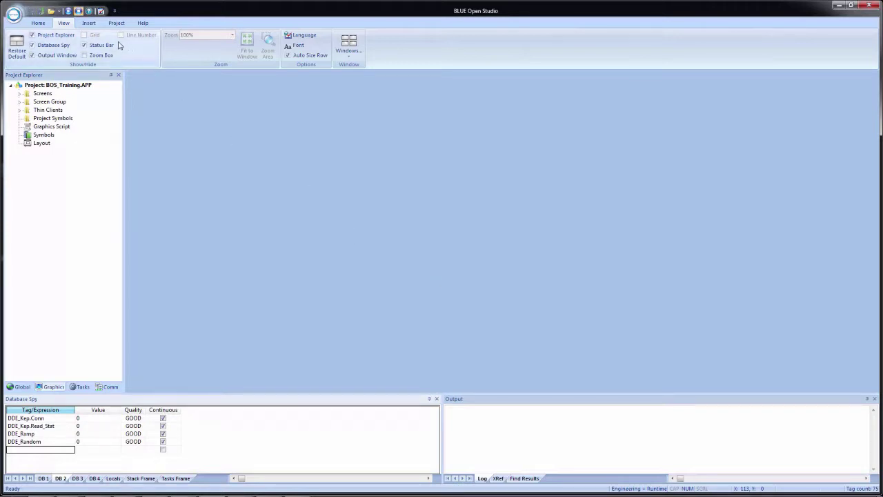
Run the project and expand the DDE folder in the Comm tree
left_click(71, 11)
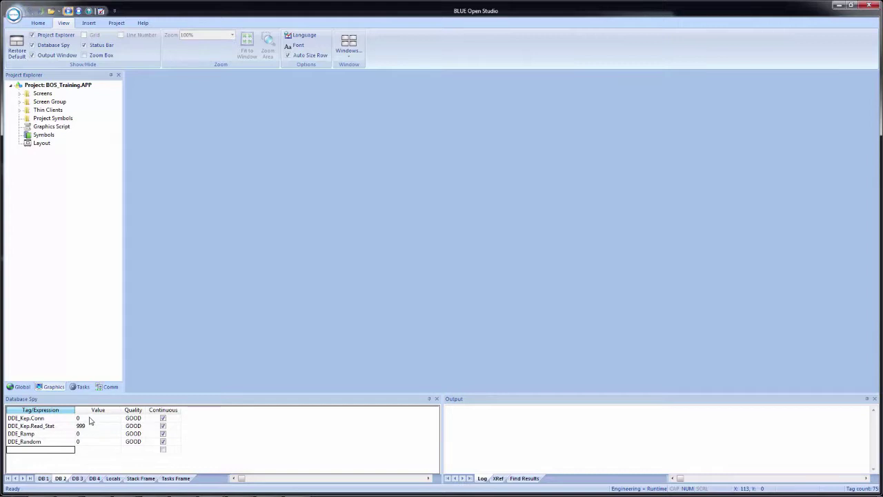
left_click(107, 388)
left_click(20, 143)
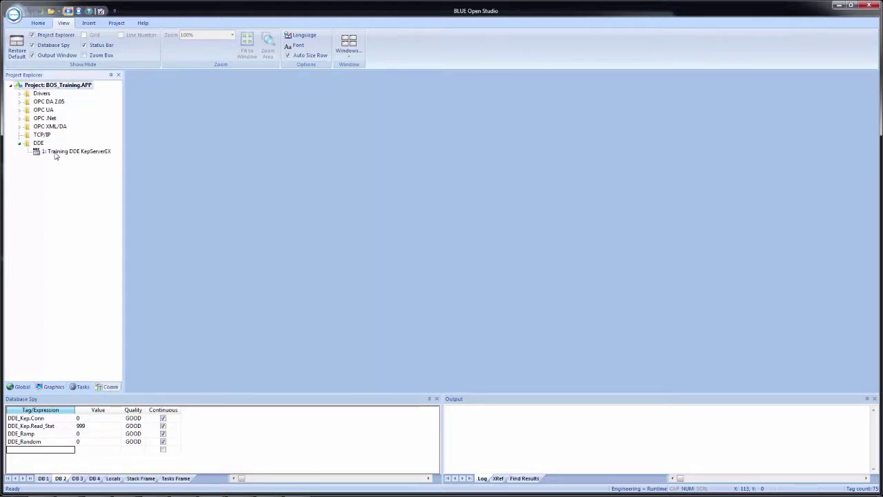
Reopen the Training DDE KepServerEX sheet and write 1 to DDE_Kep.Conn in Database Spy
double_click(88, 153)
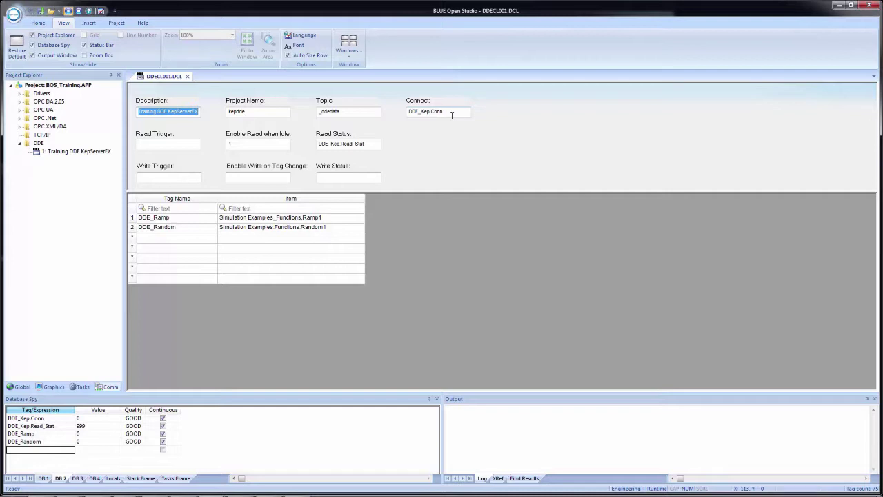
left_click(89, 419)
type("1")
key("Return")
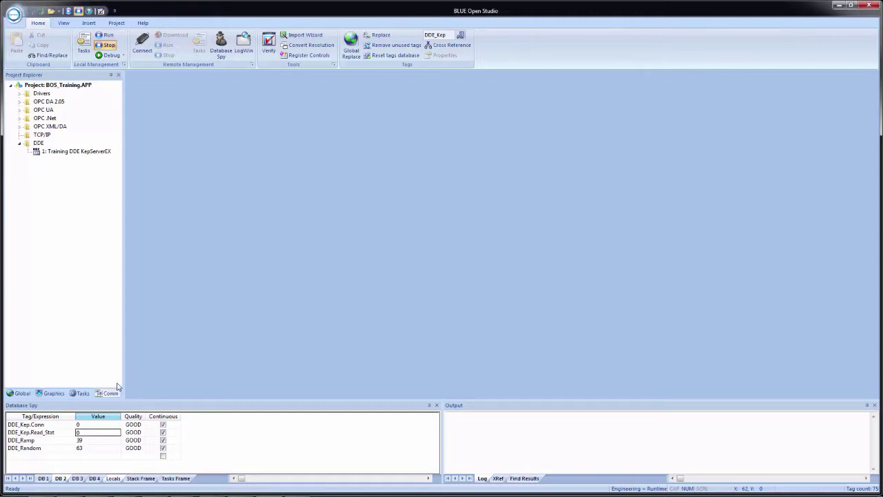
left_click(43, 151)
Insert DDE sheet DDECL002 with description 'Training DDE Excel' and project name 'Excel', then open Explorer
double_click(55, 152)
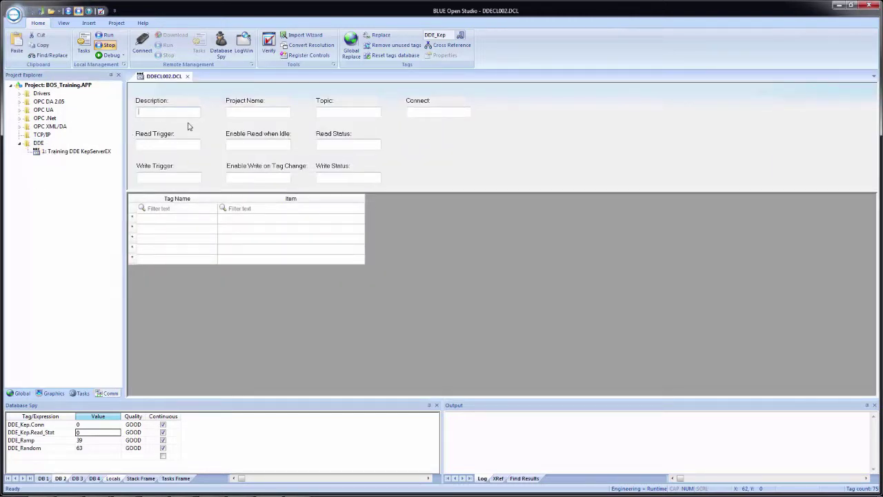
type("Training")
type(" DDE")
type(" Excel")
type("Excel")
key("Tab")
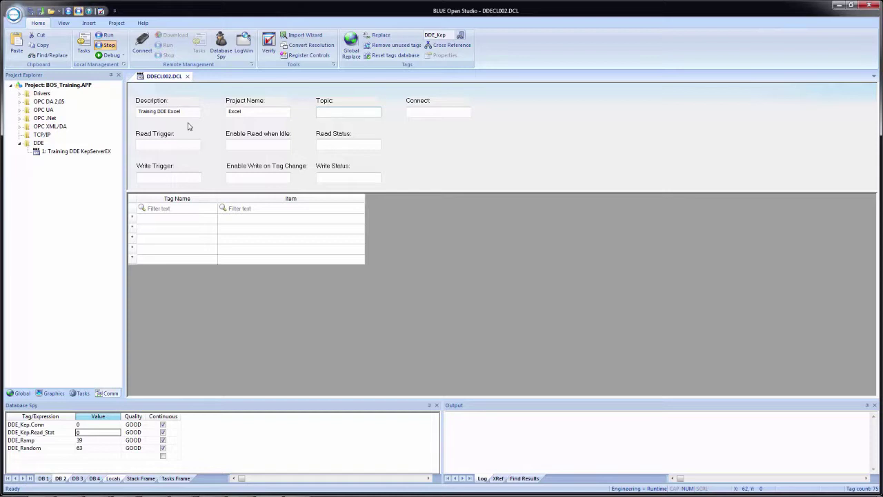
key("super+e")
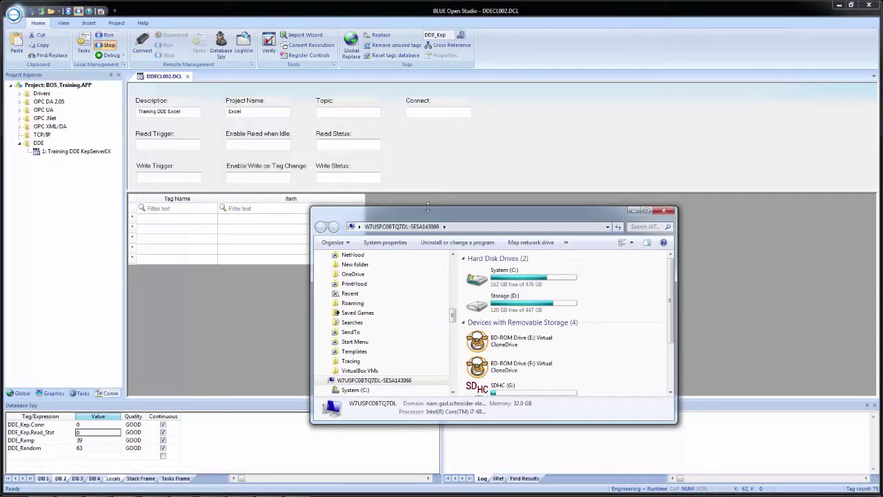
Browse to C:\BOS_Training and open DDE_Demo.xls in Excel
double_click(511, 278)
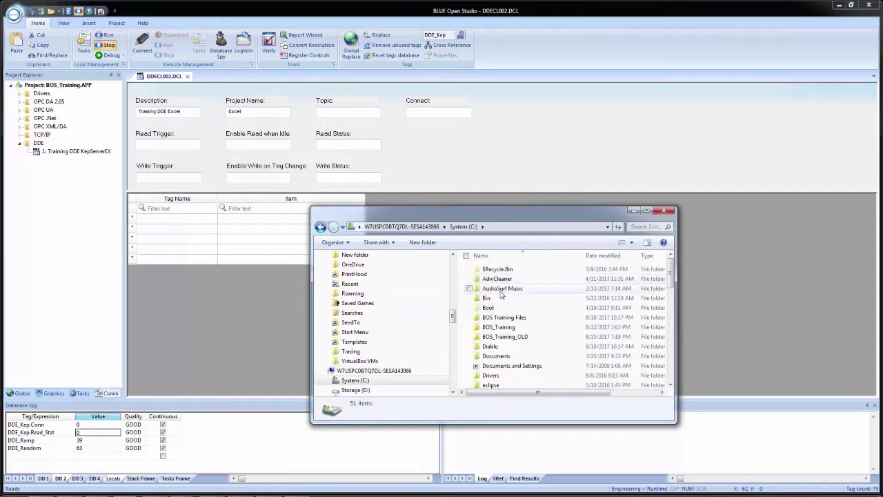
double_click(502, 317)
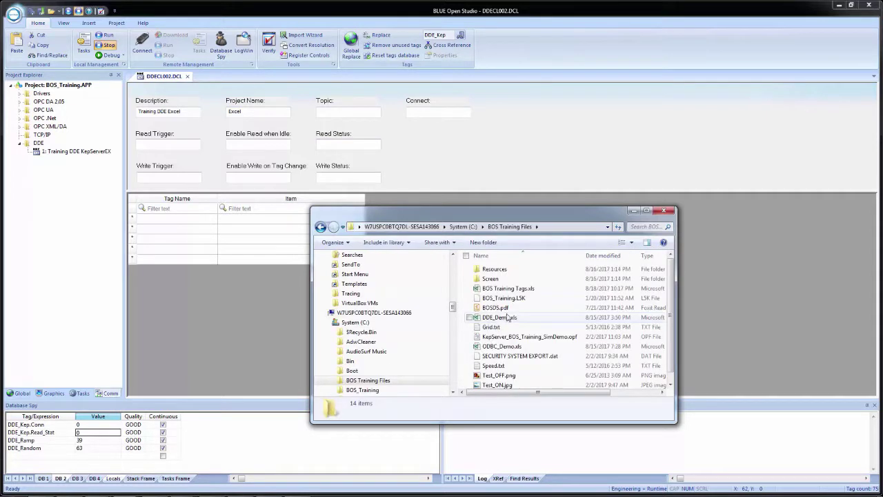
left_click(506, 319)
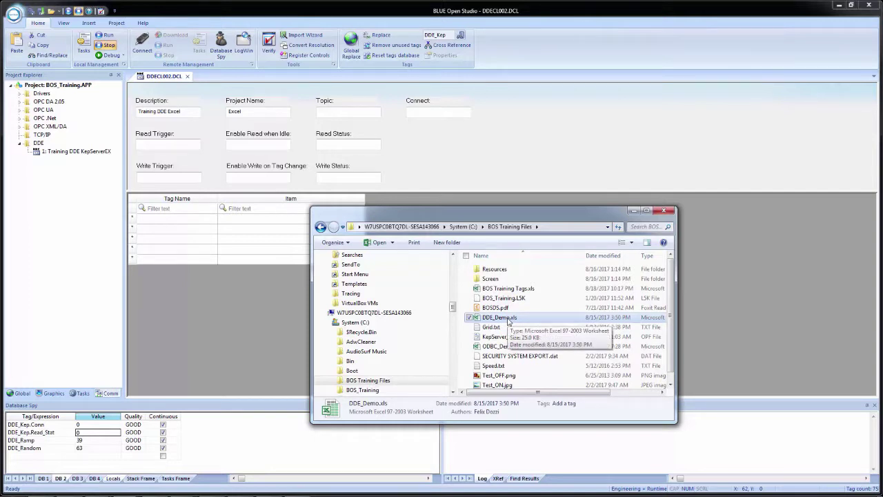
left_click(463, 226)
double_click(501, 327)
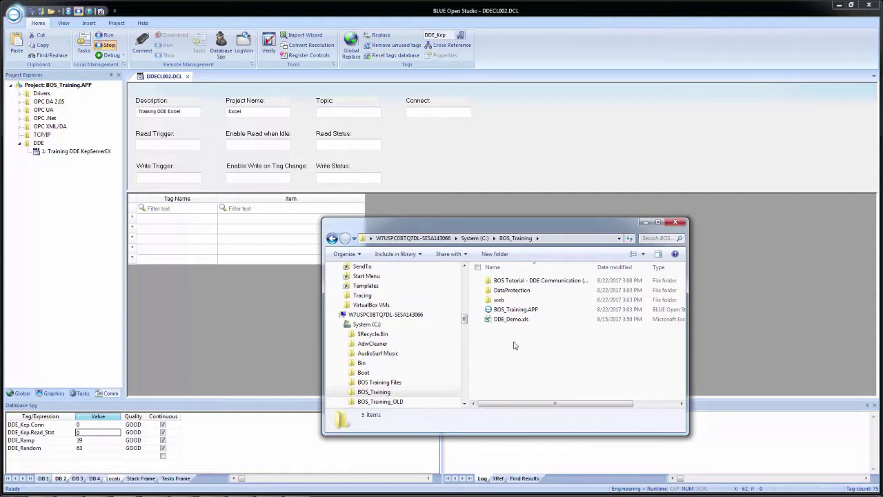
double_click(515, 320)
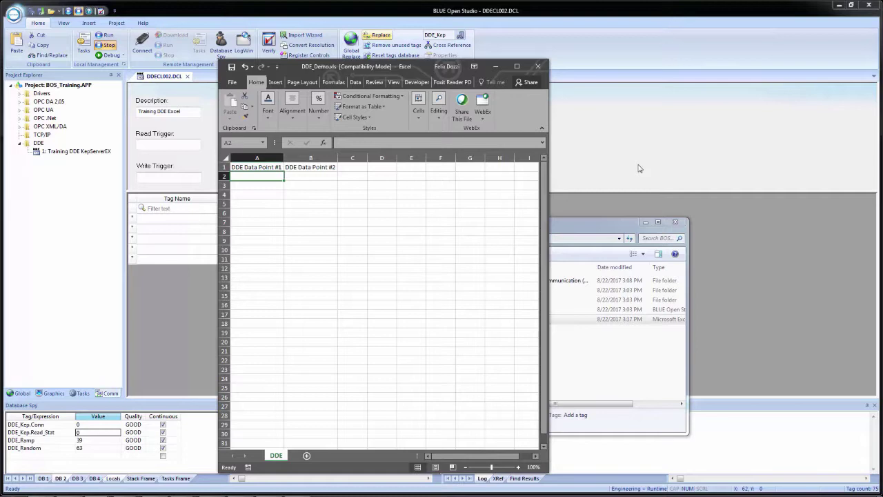
Snap Excel to the right half of the screen and maximize BLUE Open Studio again
key("super+Right")
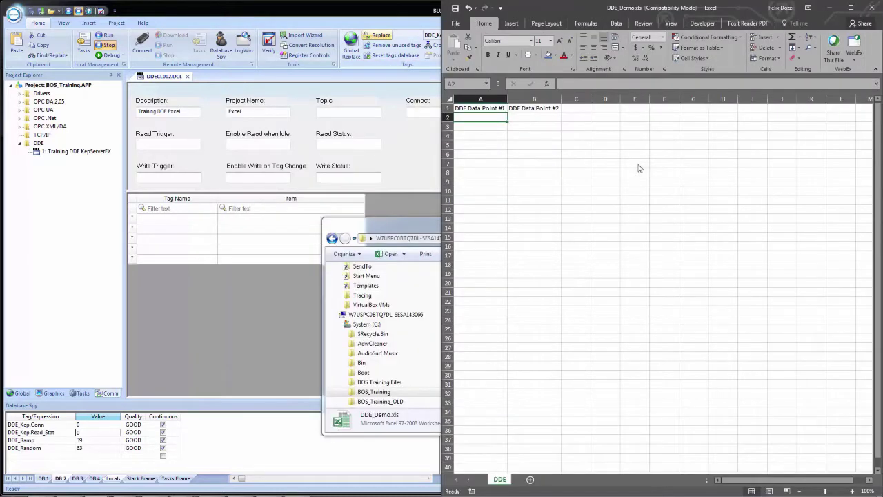
double_click(390, 14)
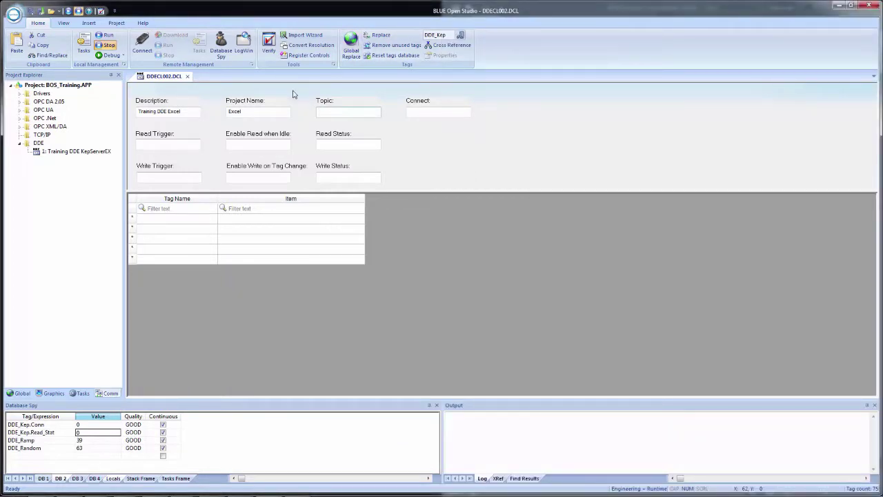
Enter DDE_Demo.xls/DDE as the Excel sheet's Topic and switch to the Global project tree
type("DDE_Demo")
type(".xls/DDE")
left_click(9, 397)
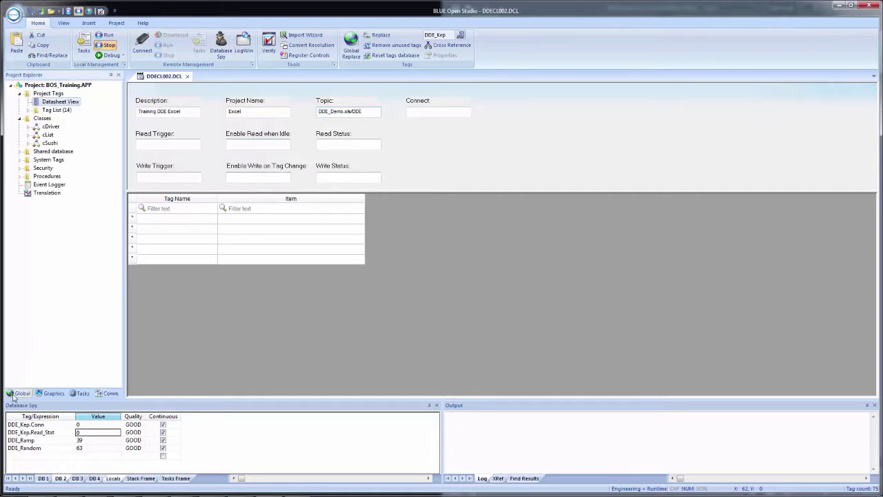
Add DDE_Excel to the project tags datasheet as a Local cDriver tag
double_click(58, 102)
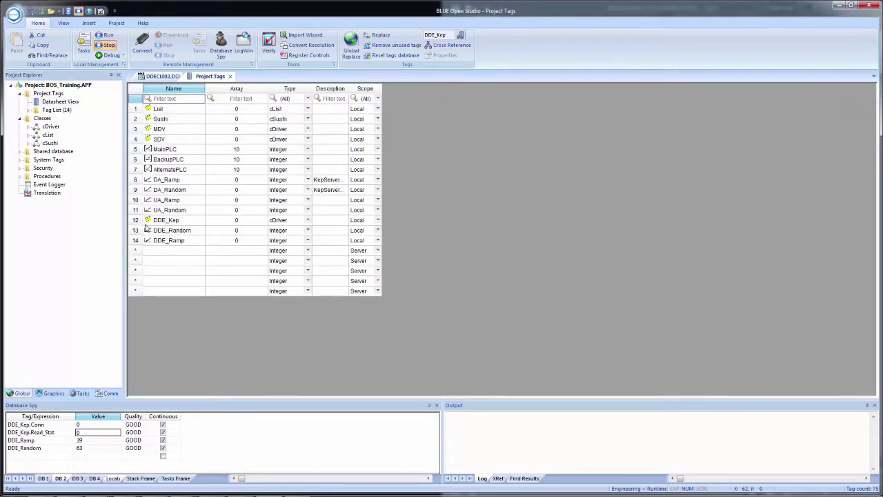
left_click(158, 252)
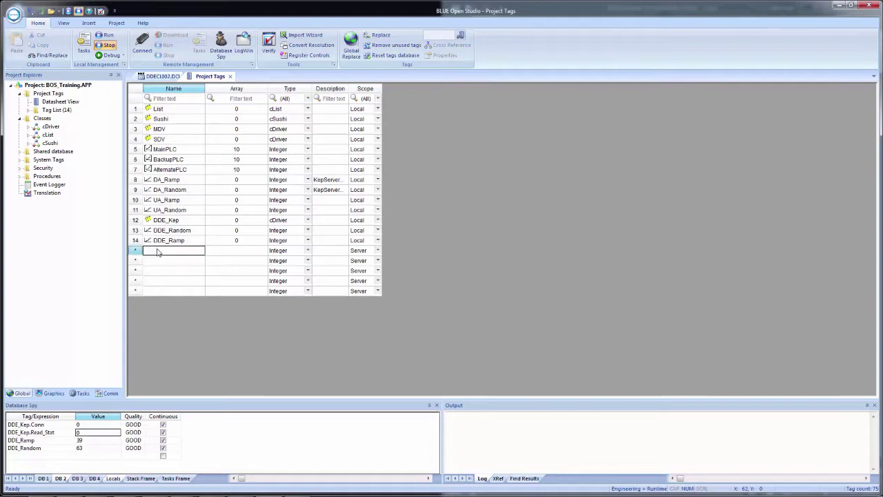
type("DDE_Excel")
key("Return")
left_click(274, 253)
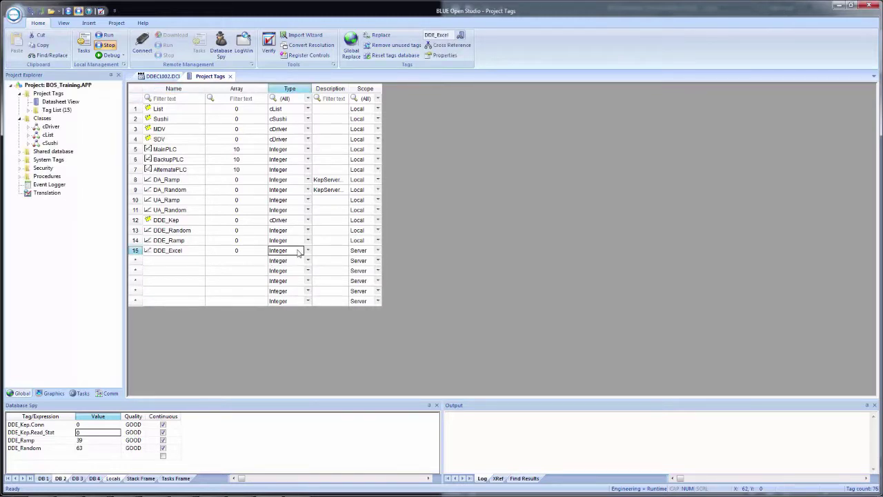
left_click(307, 250)
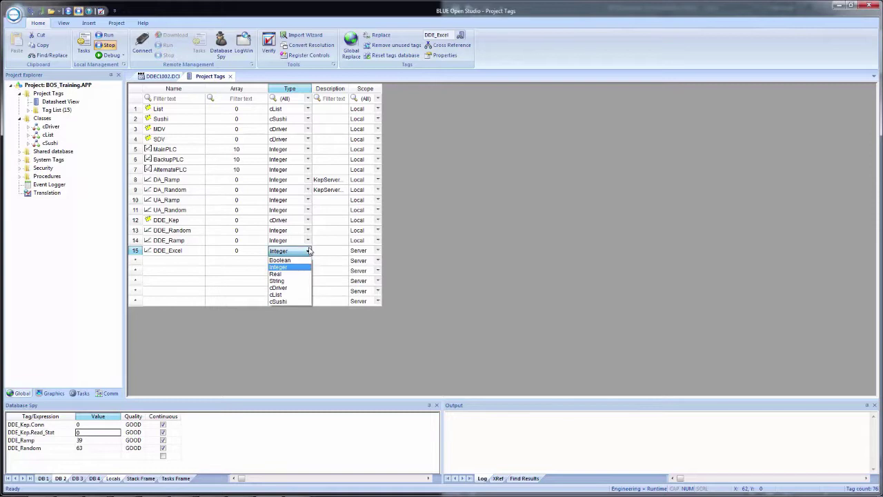
left_click(293, 288)
left_click(363, 253)
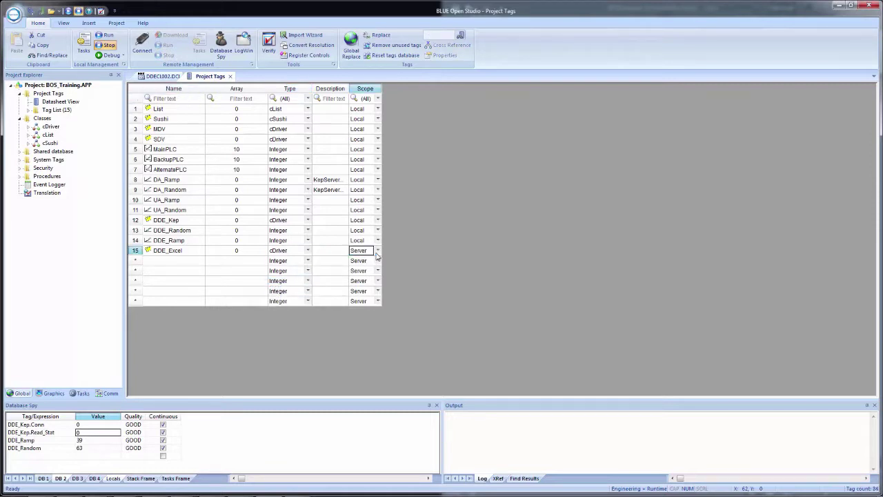
left_click(378, 251)
left_click(371, 262)
left_click(230, 76)
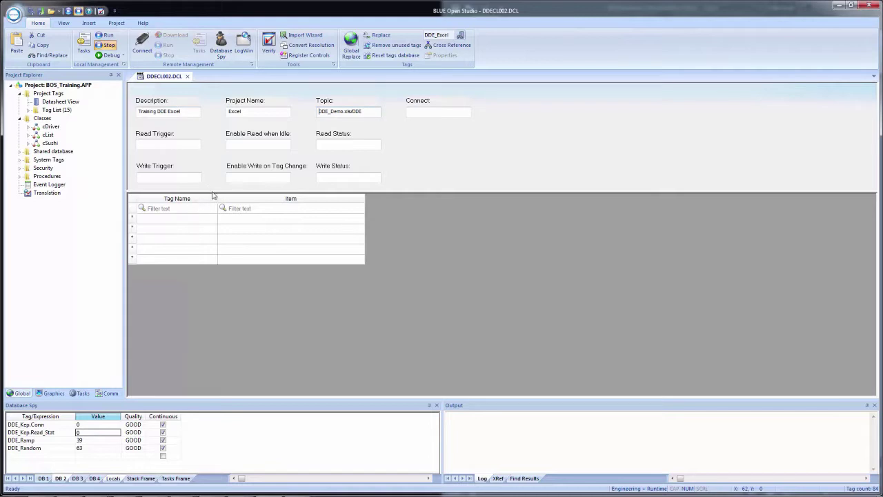
Enter DDE_Excel.Conn in Connect and 1 in Enable Read when Idle and Enable Write on Tag Change
left_click(431, 112)
type("DDE_Excel.Conn")
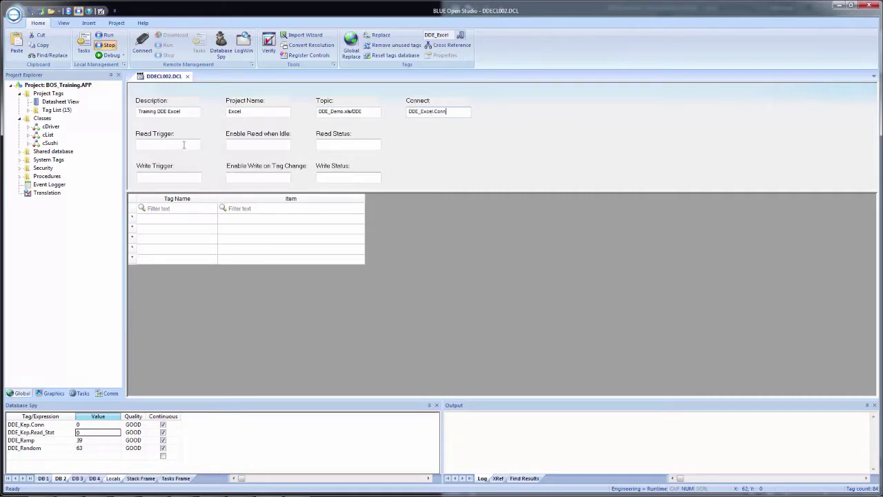
left_click(237, 143)
left_click(349, 146)
Insert tag DDE_Excel.Read_Stat into the Read Status field via Object Finder
right_click(349, 145)
left_click(363, 153)
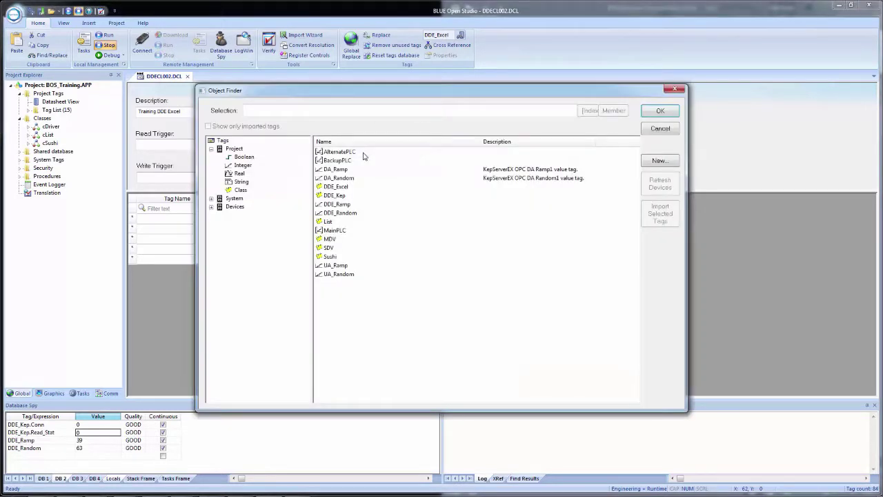
left_click(341, 187)
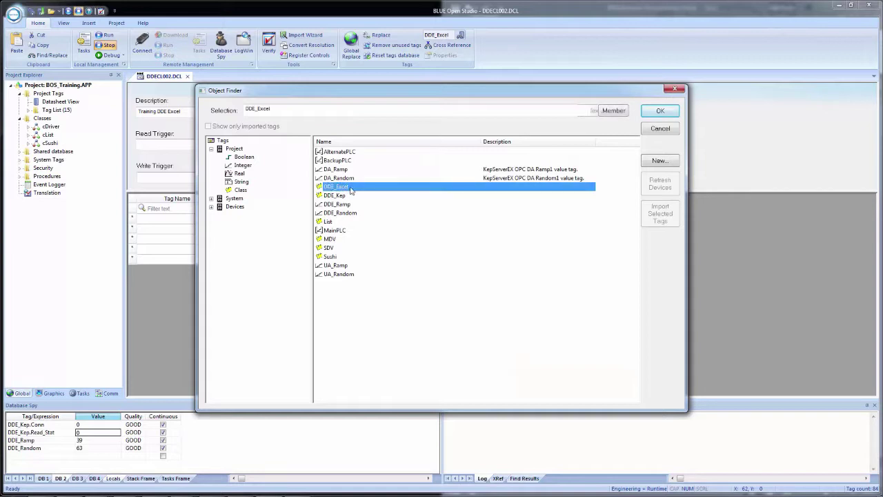
left_click(608, 111)
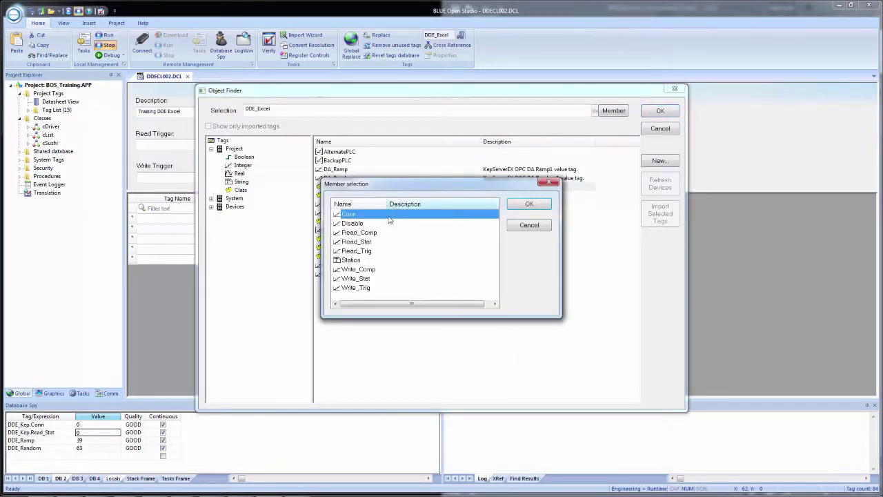
left_click(372, 242)
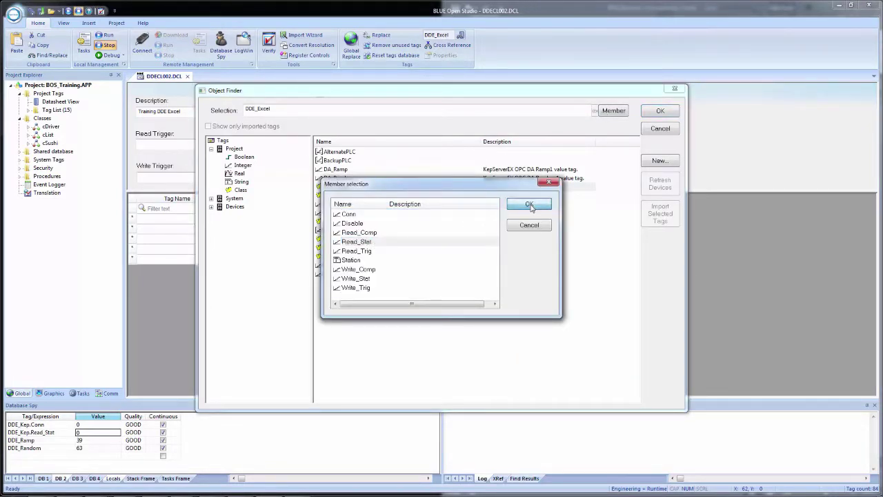
left_click(529, 203)
left_click(661, 110)
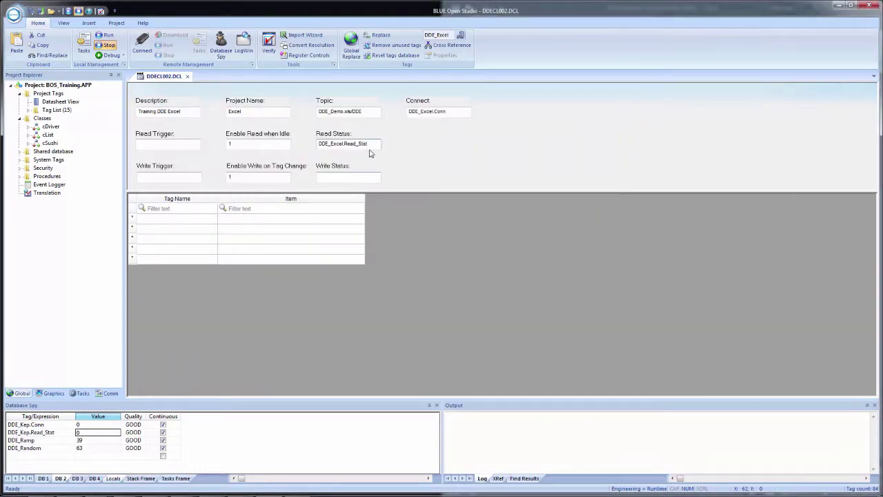
Copy the Read Status value into Write Status and change it to DDE_Excel.Write_Stat
left_click_drag(372, 144, 284, 144)
key("ctrl+c")
left_click(347, 177)
key("ctrl+v")
left_click(346, 176)
key("Delete")
key("Delete")
key("Delete")
key("Delete")
type("Write")
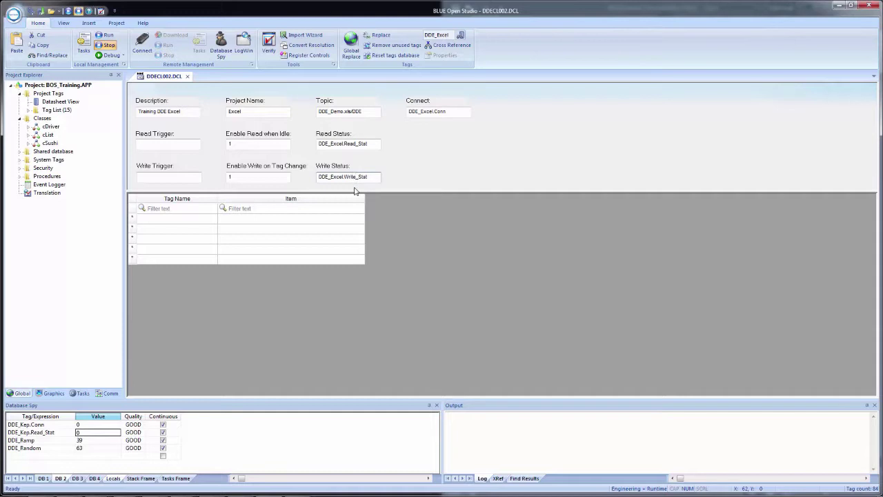
left_click(332, 220)
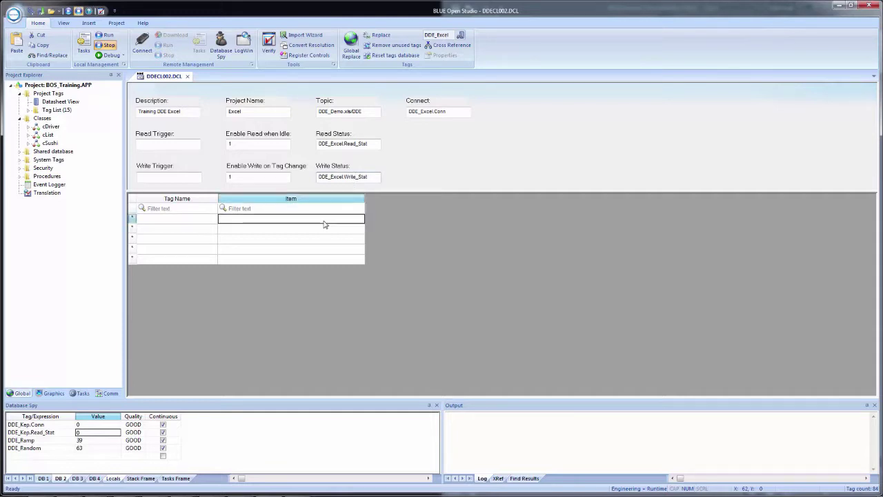
Add DDE_R2C1 as the first tag row, creating it as a new Local tag
left_click(188, 220)
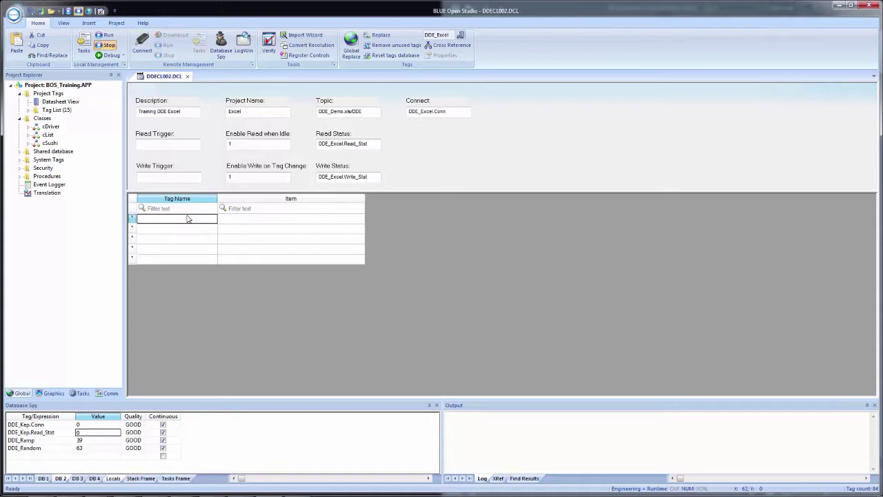
type("DDE_R2")
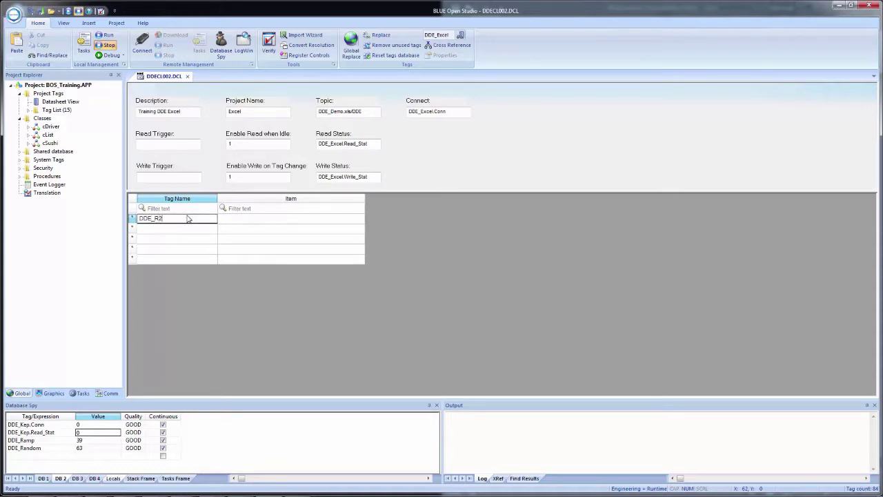
type("C1")
key("Return")
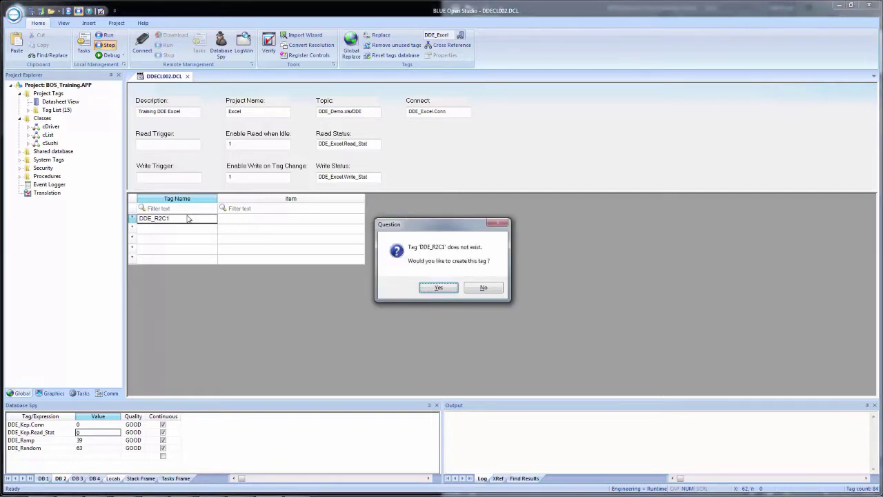
left_click(439, 289)
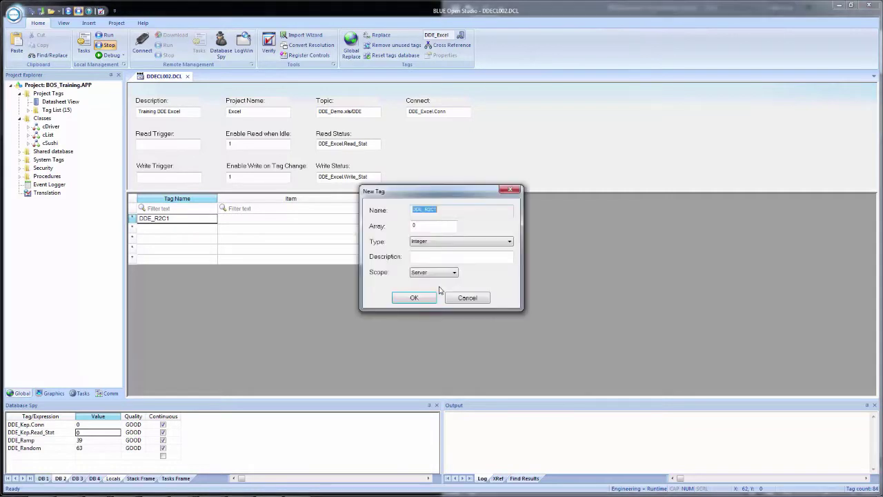
left_click(432, 274)
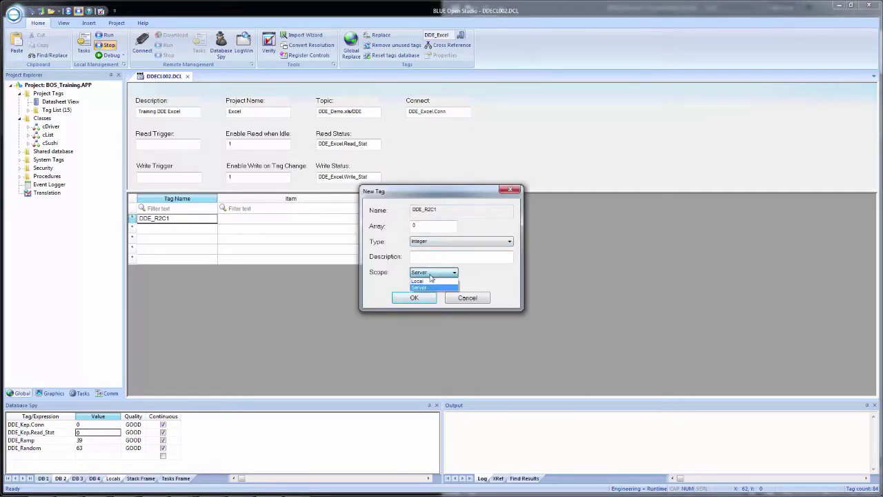
left_click(417, 280)
left_click(414, 298)
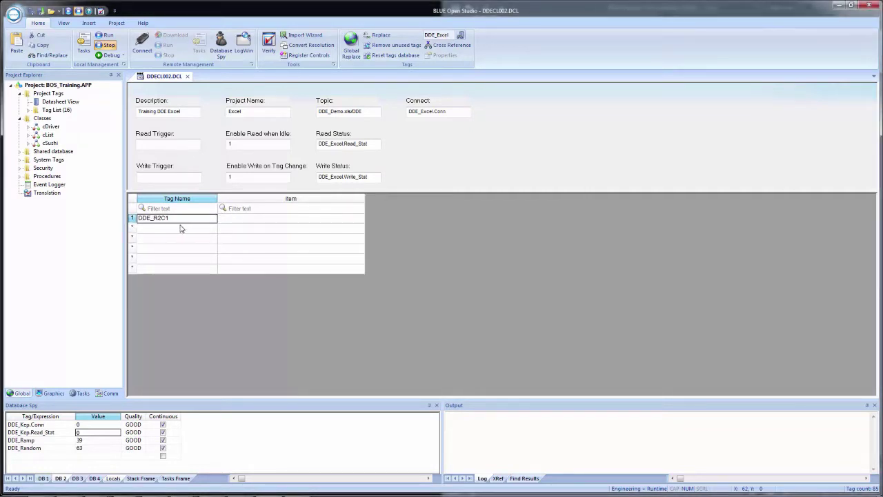
Add DDE_R2C2 as the second tag row, creating it as a new Local tag
type("DDE_R2C2")
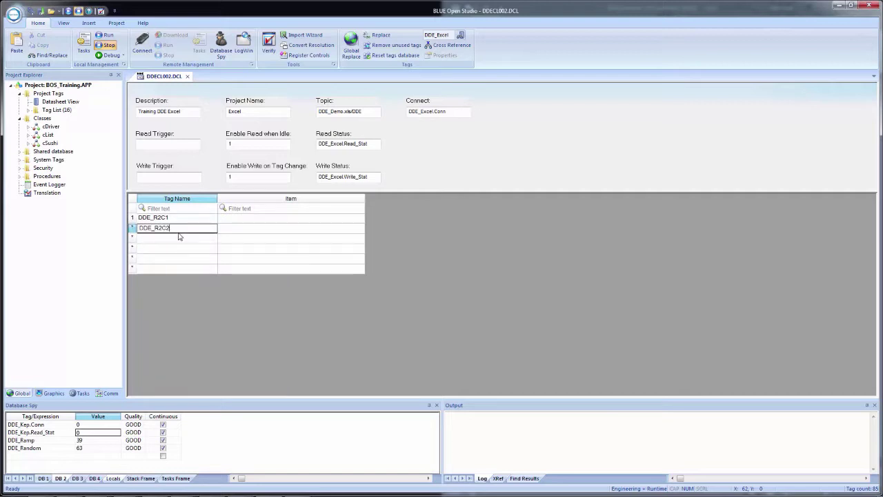
key("Return")
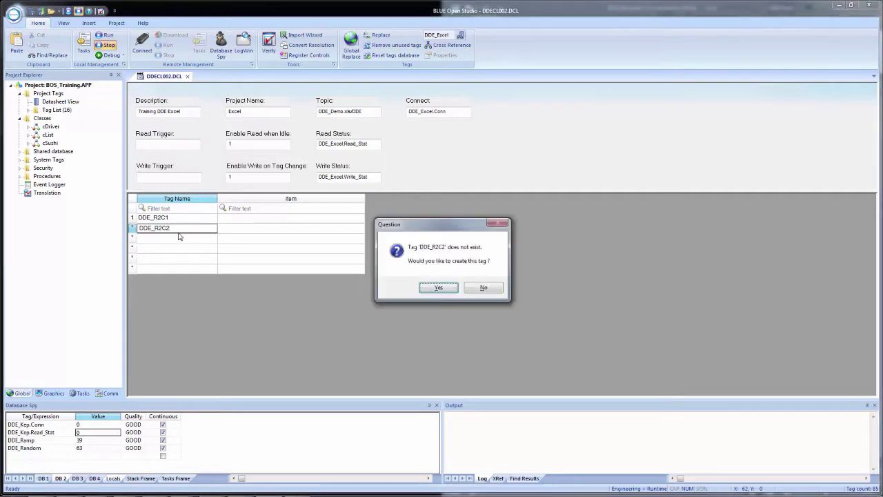
left_click(444, 287)
left_click(434, 273)
left_click(416, 283)
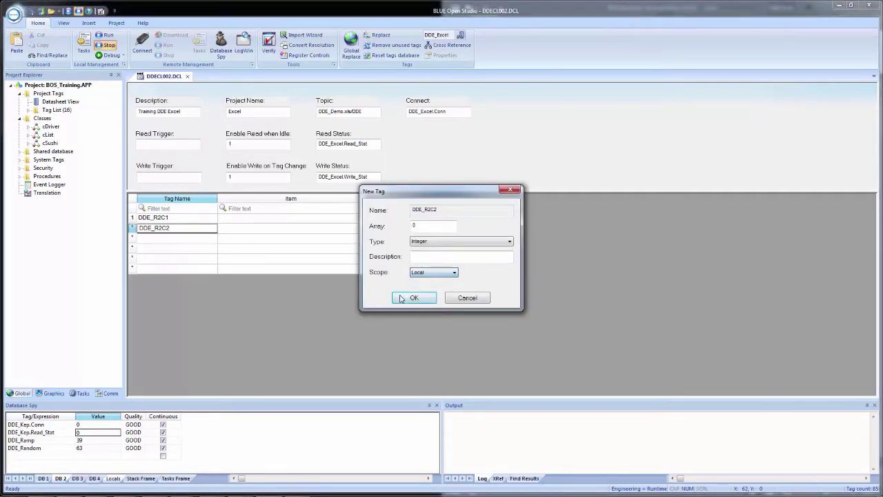
left_click(409, 297)
left_click(232, 220)
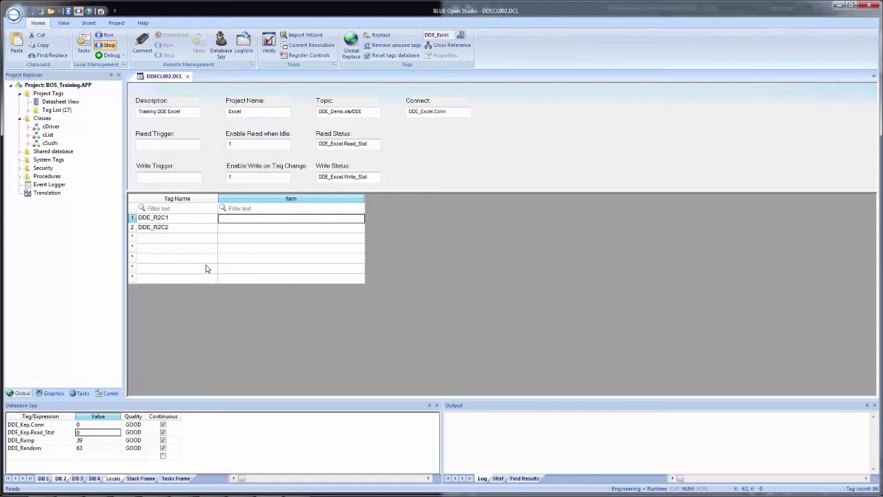
Set Item R2C1 for DDE_R2C1 and Item R2C2 for DDE_R2C2
type("R")
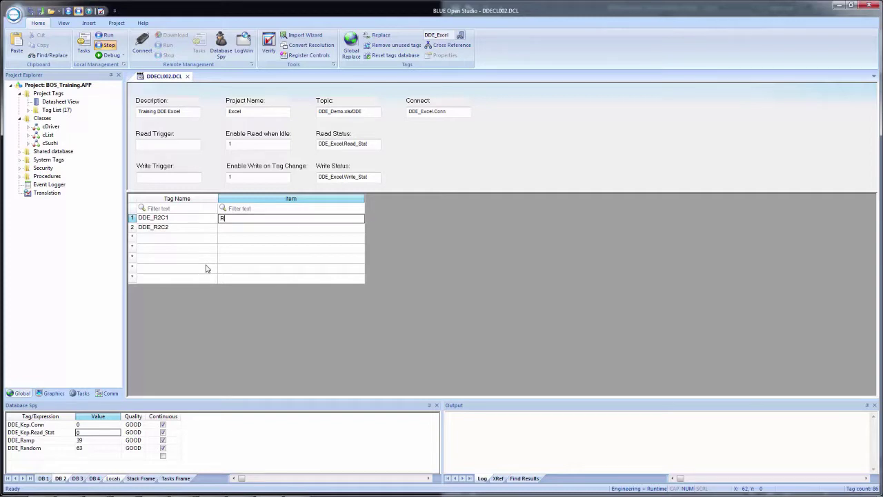
type("2C1")
key("Return")
key("Down")
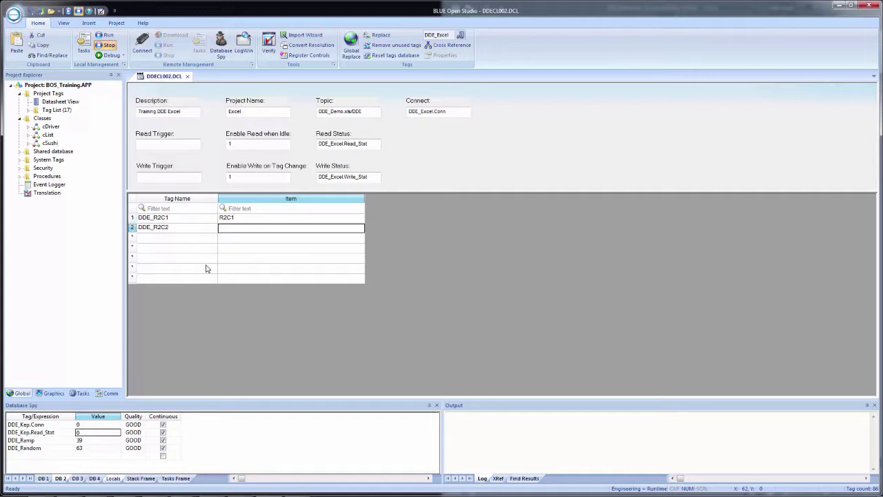
type("R2C2")
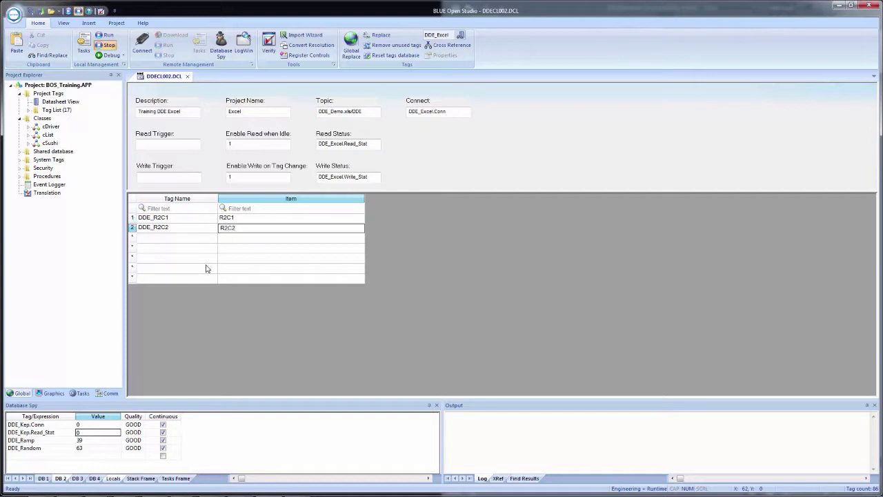
key("Return")
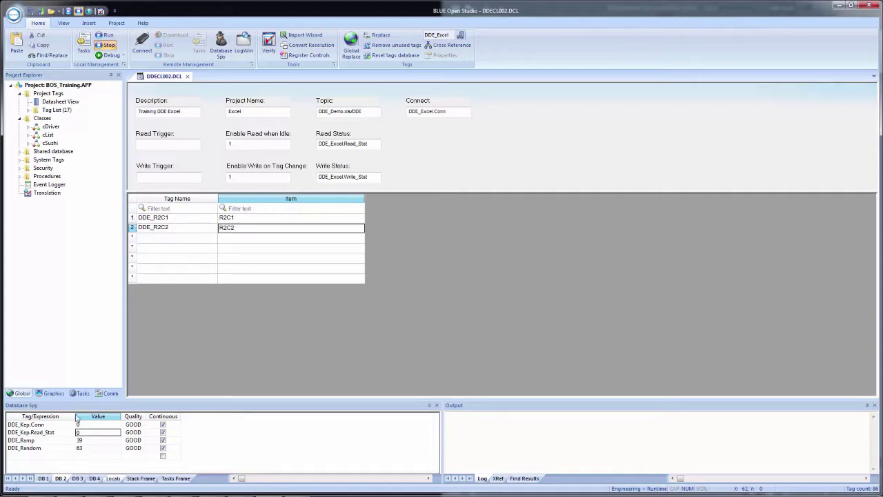
Switch Database Spy to the DB 3 sheet and add DDE_Excel.Conn as a watch entry
left_click(76, 480)
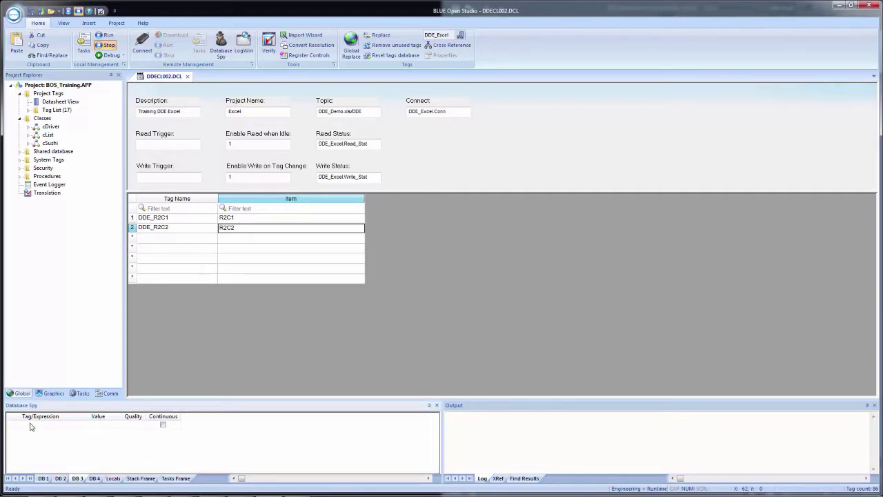
left_click(453, 111)
left_click_drag(452, 111, 405, 104)
key("ctrl+c")
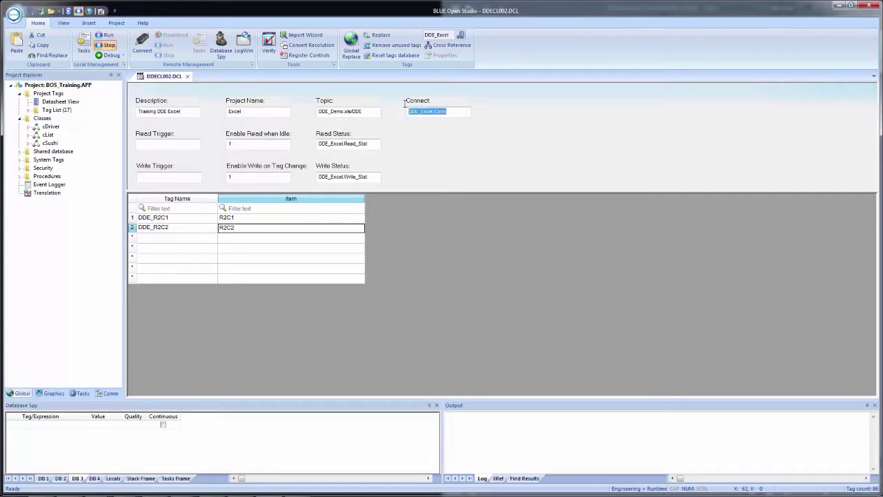
left_click(43, 426)
key("ctrl+v")
key("Return")
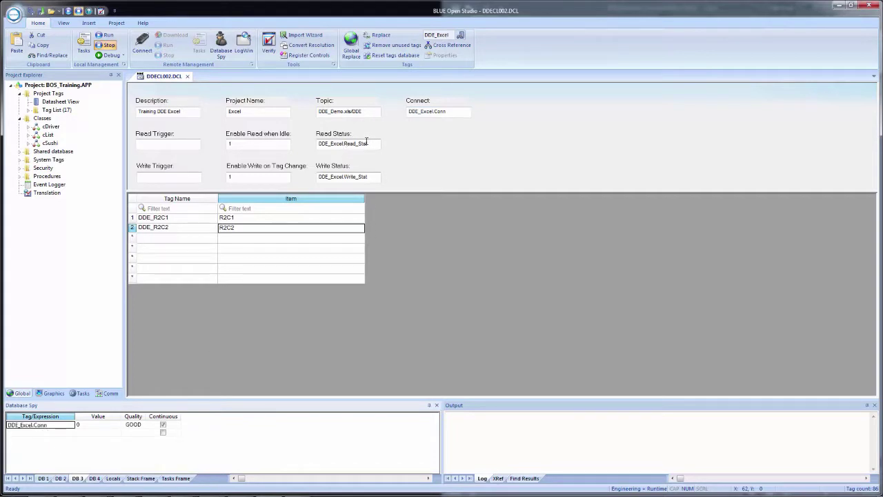
Add DDE_Excel.Read_Stat and DDE_Excel.Write_Stat as new Database Spy watch entries
left_click_drag(371, 143, 303, 145)
key("ctrl+c")
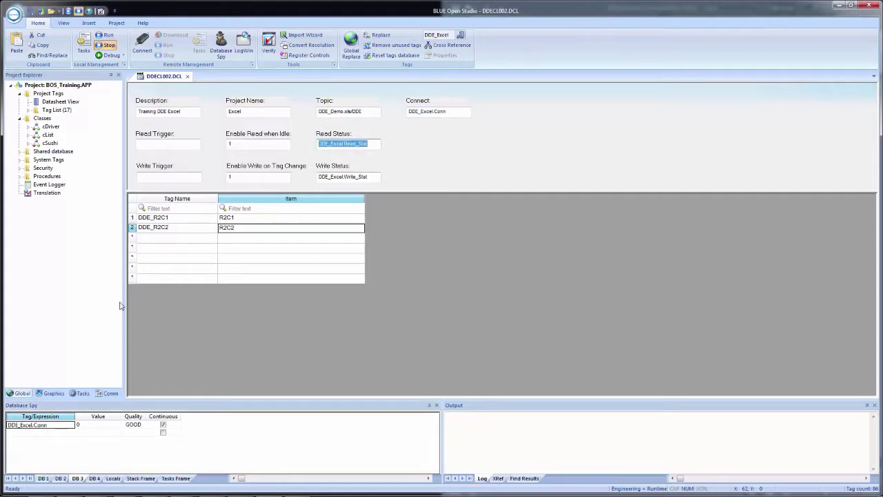
left_click(29, 433)
key("ctrl+v")
key("Return")
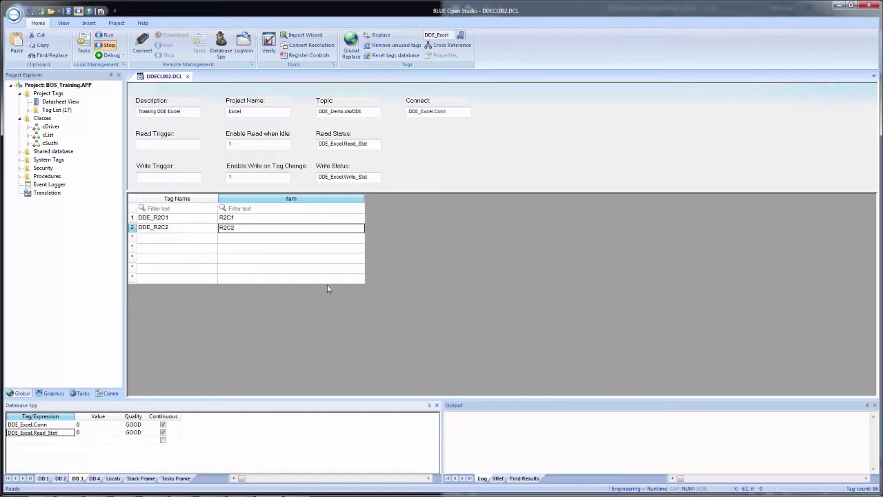
left_click_drag(376, 176, 296, 166)
key("ctrl+c")
left_click(27, 440)
key("ctrl+v")
key("Return")
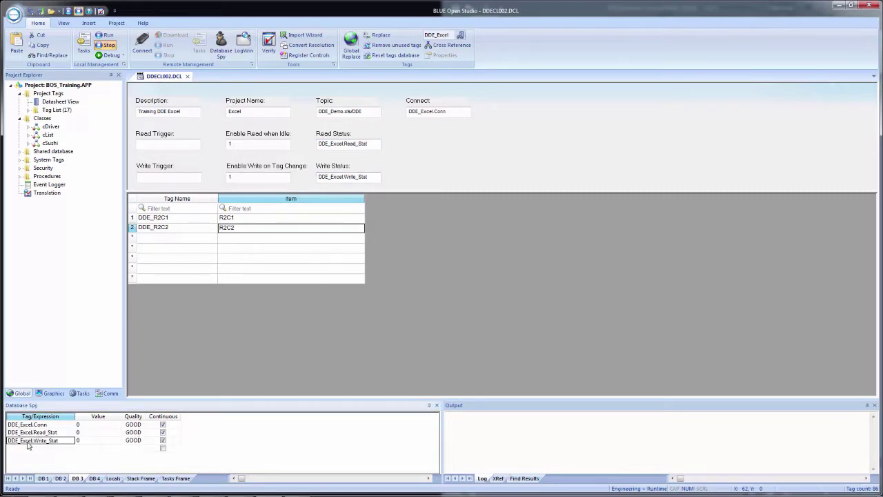
Add the DDE_R2C1 and DDE_R2C2 tags to the DB 3 watch list
left_click(177, 228)
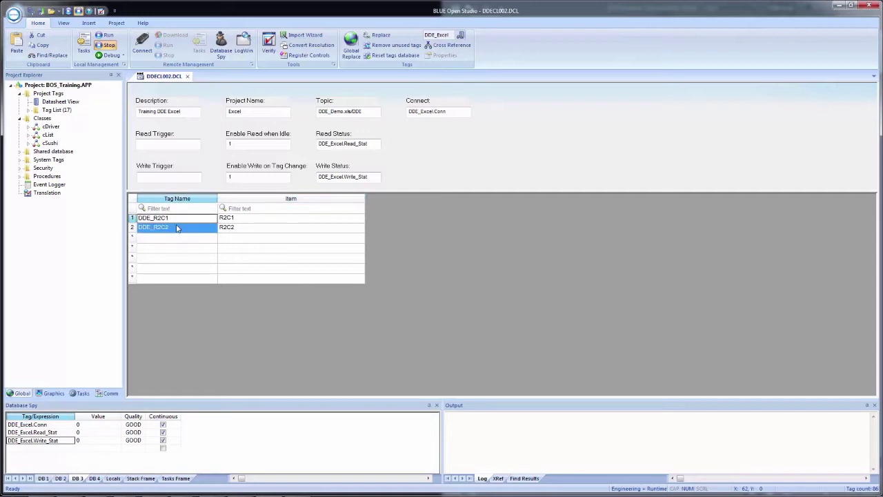
left_click(23, 449)
key("ctrl+v")
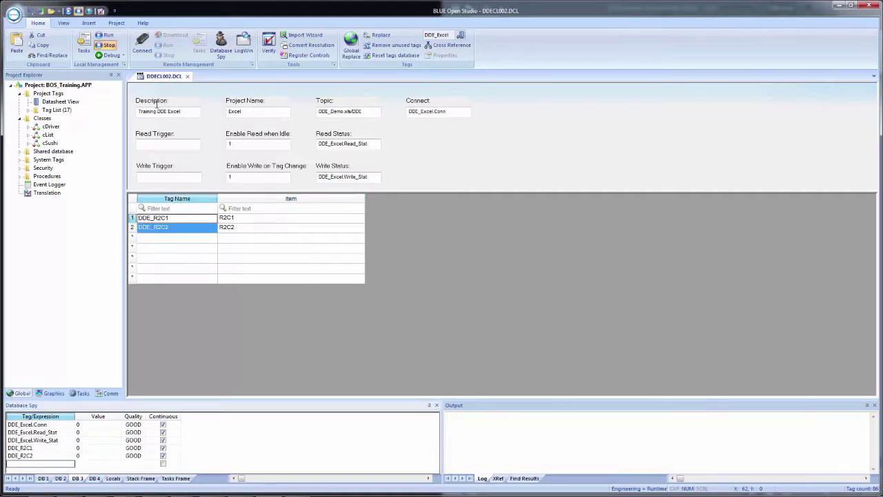
Save and close DDECL002.DCL, show both DDE sheets under Comm, and run the project
left_click(187, 77)
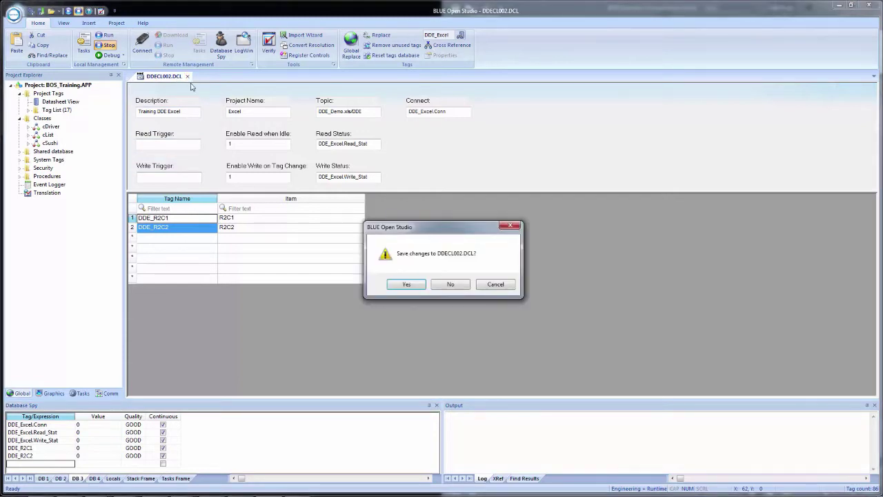
left_click(402, 287)
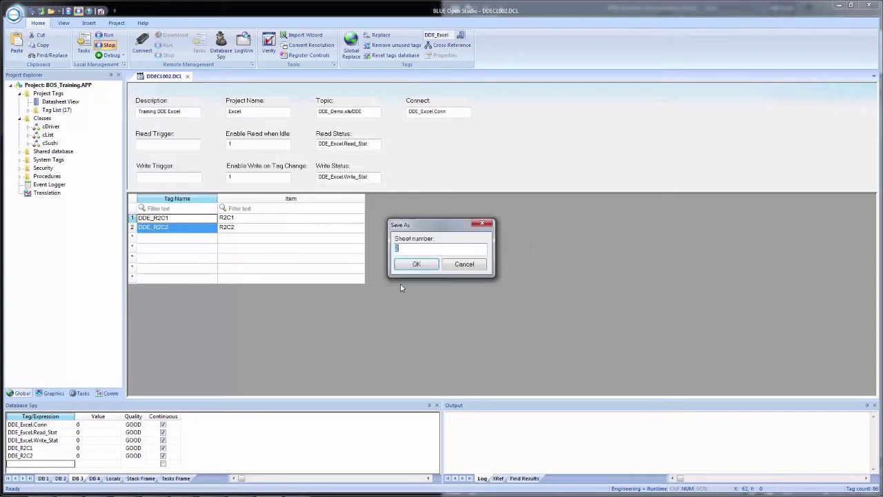
left_click(412, 265)
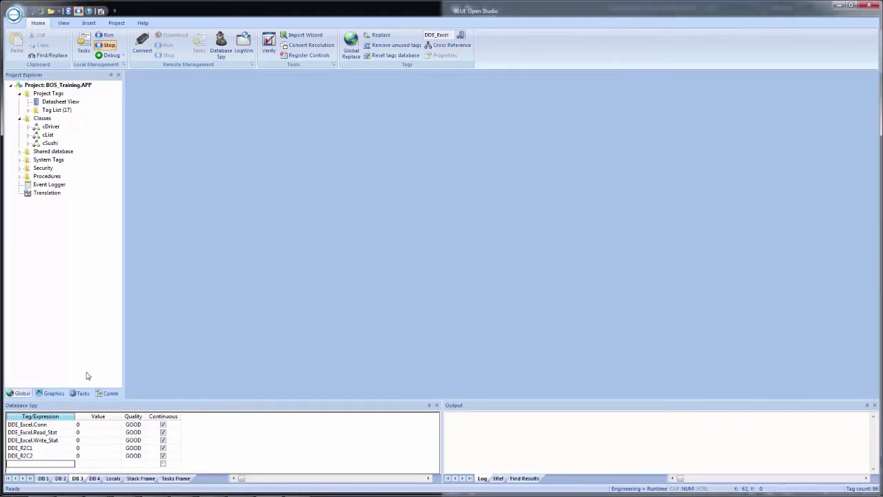
left_click(108, 393)
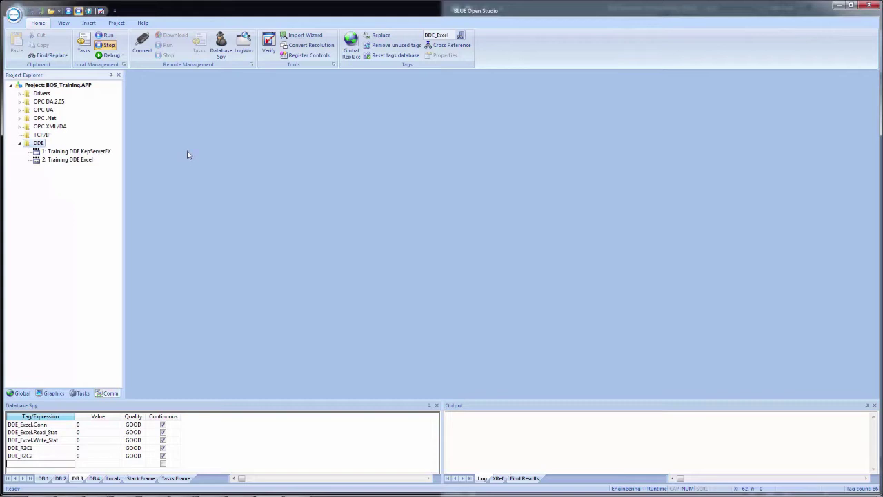
left_click(69, 11)
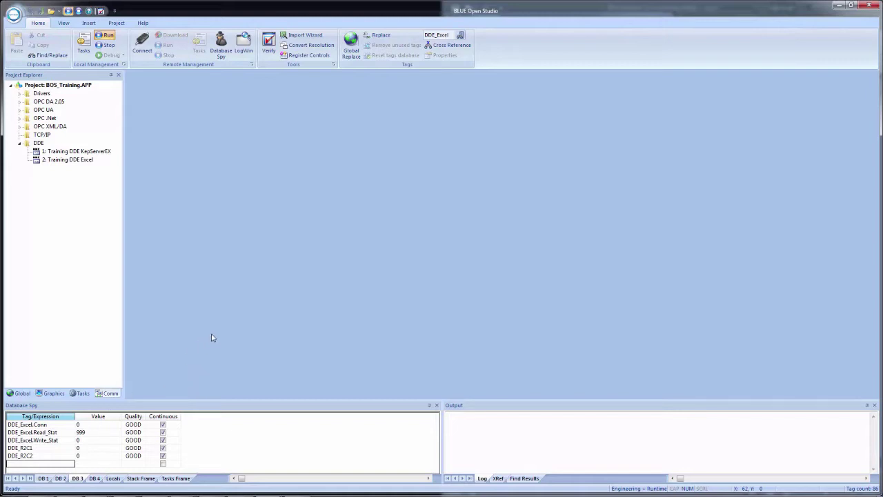
Snap BLUE beside the DDE_Demo workbook and set DDE_Excel.Conn to 1 to connect
key("super+Left")
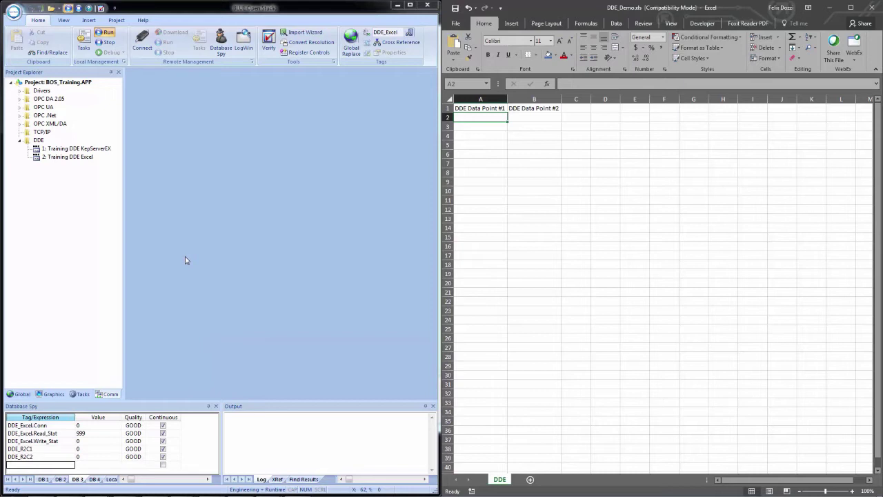
left_click(93, 426)
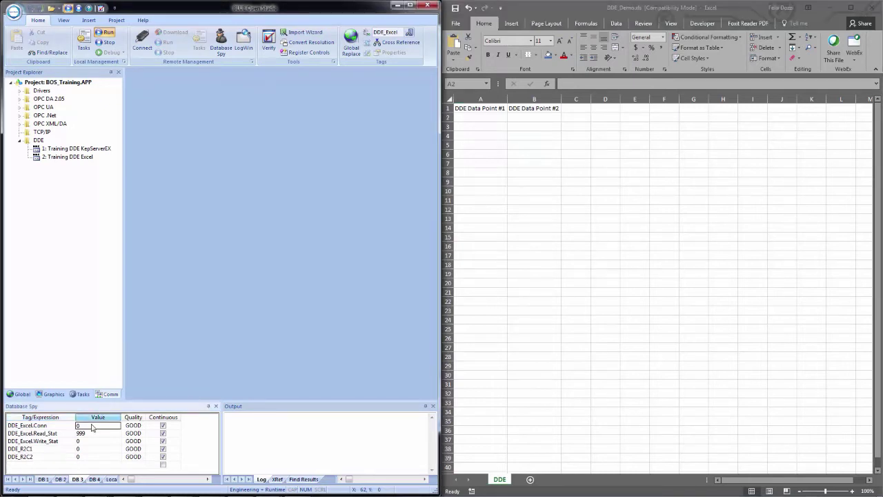
type("1")
key("Return")
left_click(487, 118)
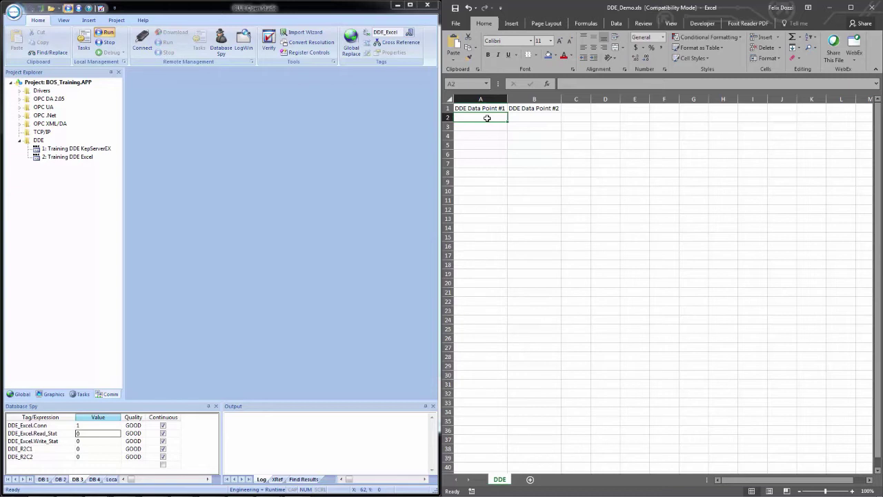
Enter 123 in cell A2 and confirm DDE_R2C1 receives it
type("123")
key("Return")
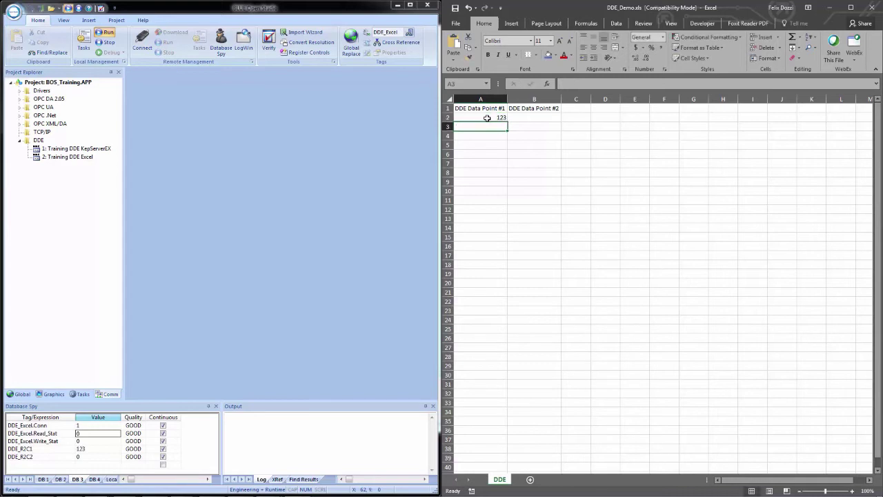
left_click(97, 450)
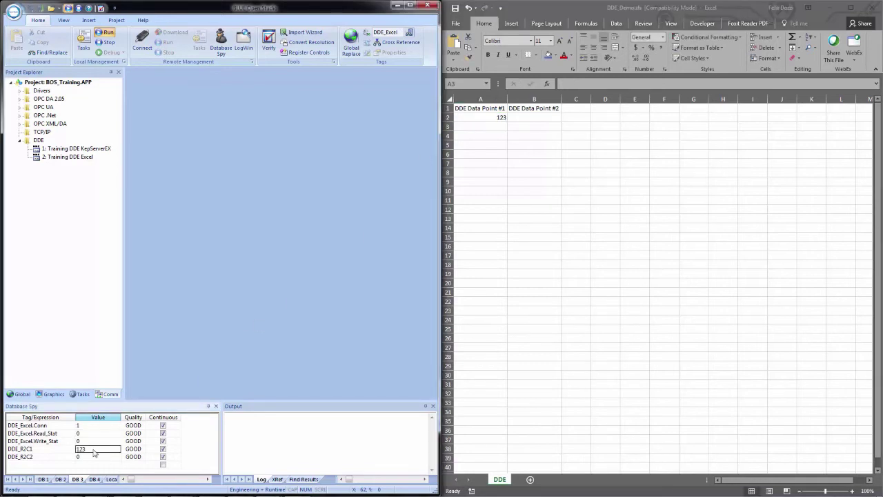
Set DDE_R2C2 to 555 in Database Spy and verify it appears in cell B2
left_click(87, 458)
type("555")
key("Return")
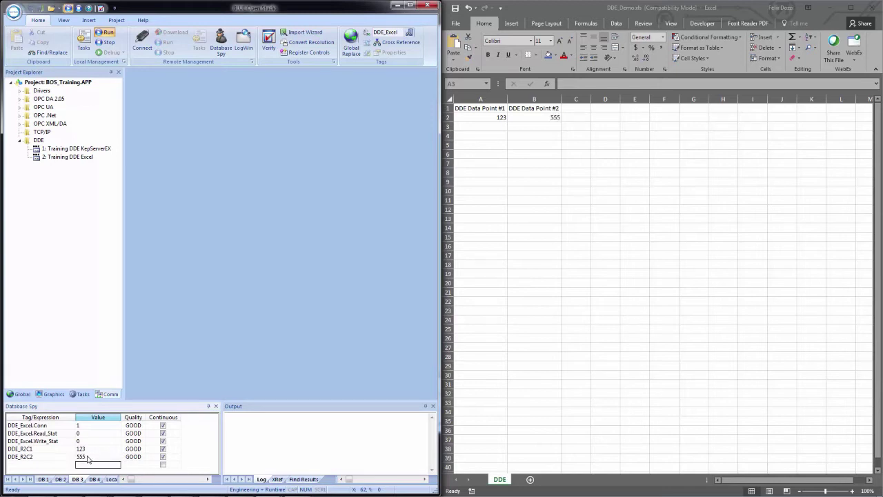
left_click(533, 116)
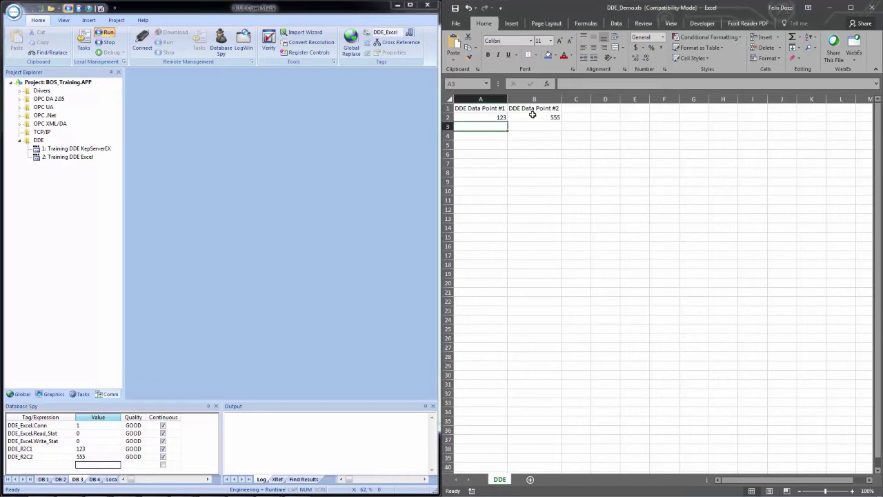
left_click(536, 116)
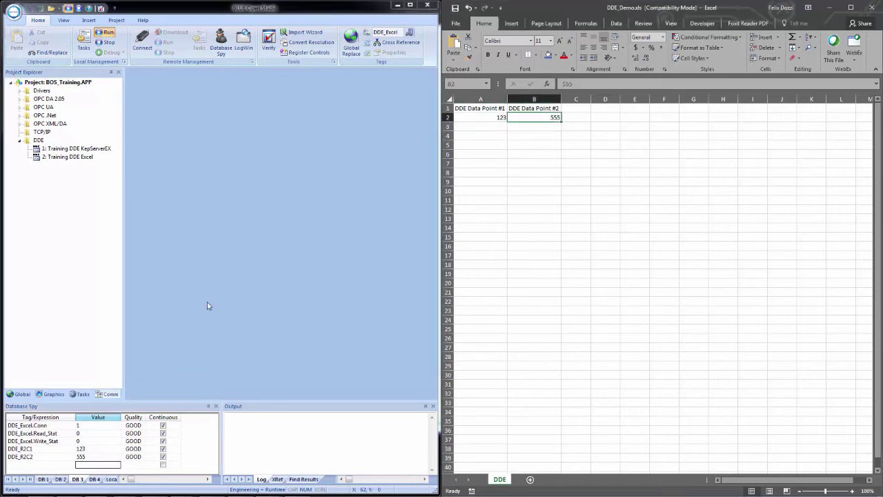